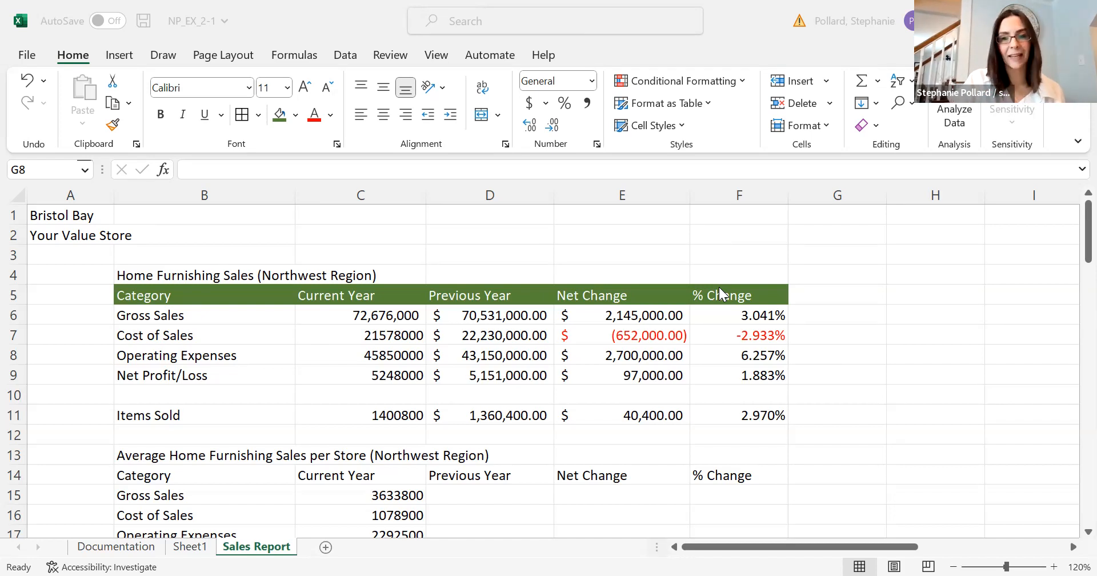
Enter the heading "Store Average" in cell R25, in the same row as the Yearly Totals heading.
click(1070, 247)
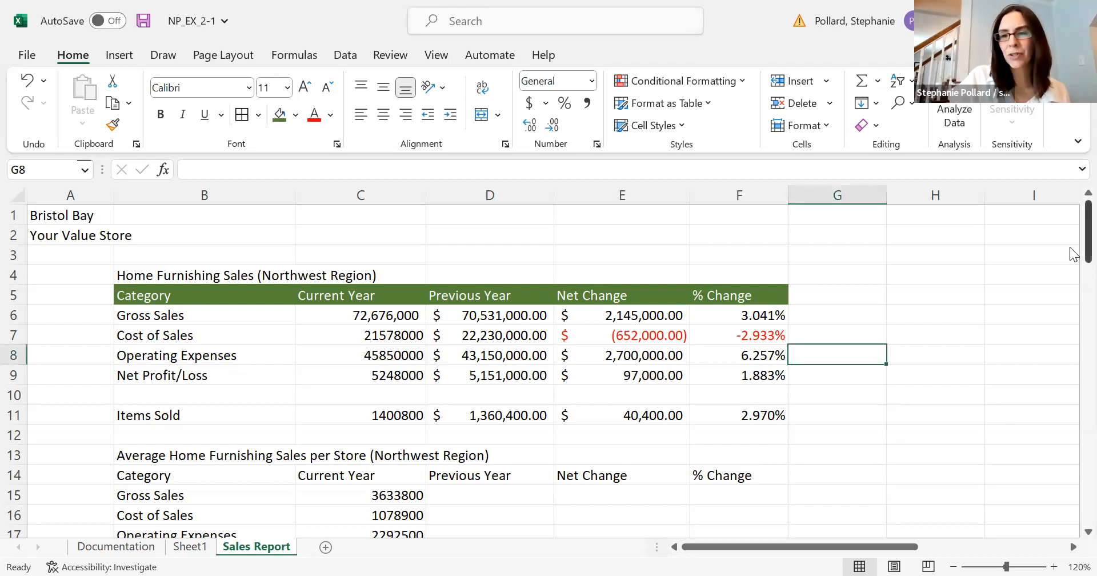
drag(1071, 258, 1072, 339)
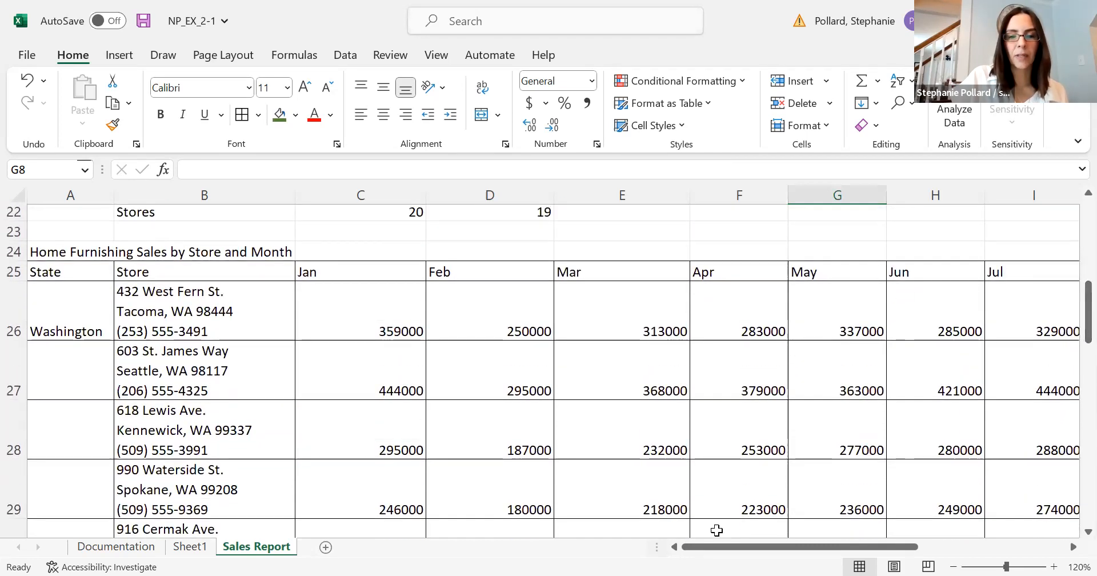
drag(720, 548, 942, 526)
click(1072, 546)
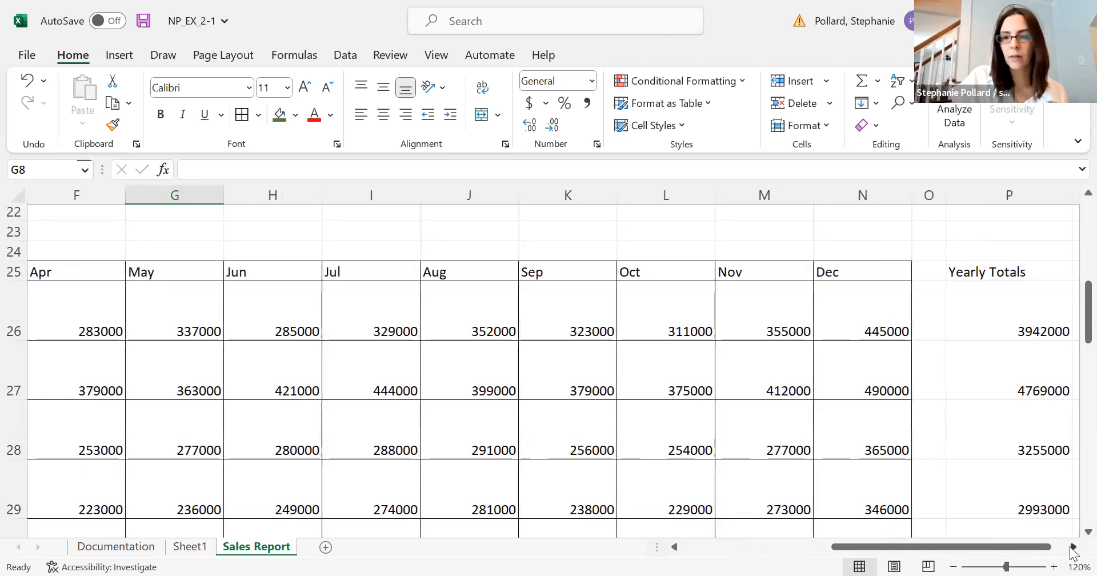
click(1072, 546)
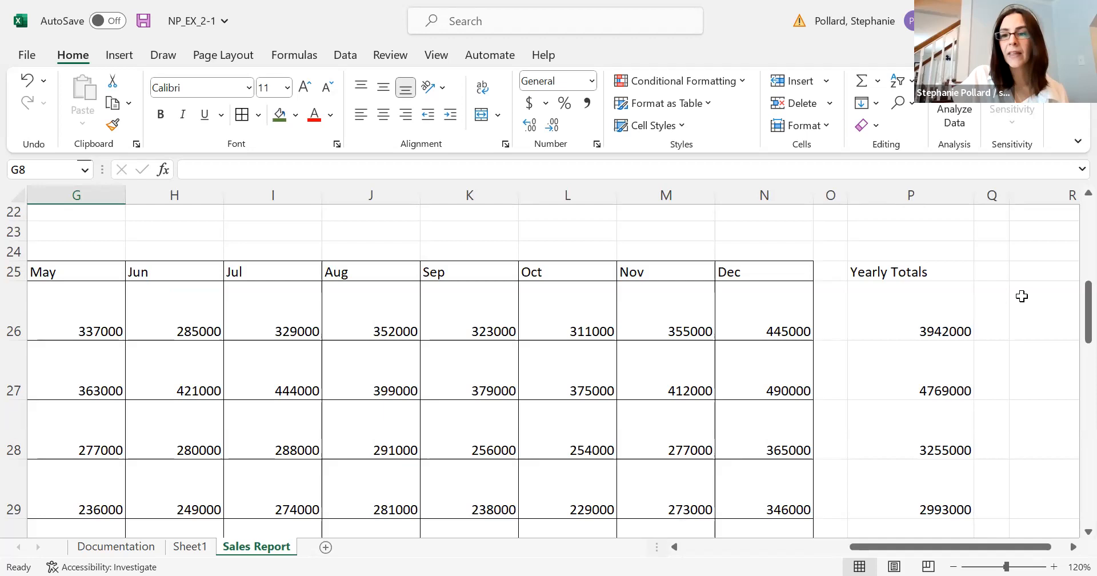
click(1031, 275)
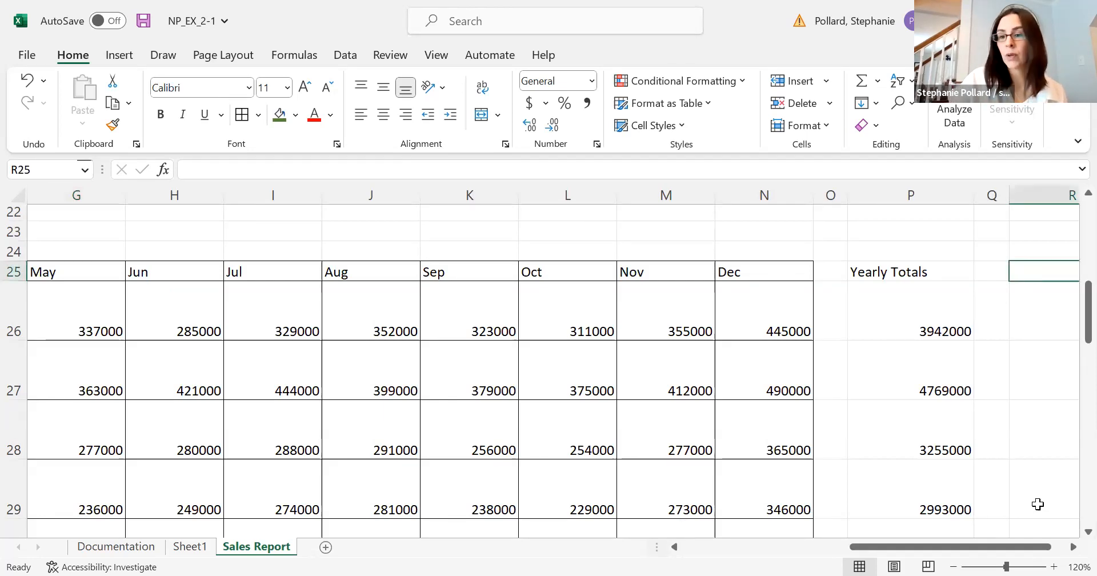
click(1073, 546)
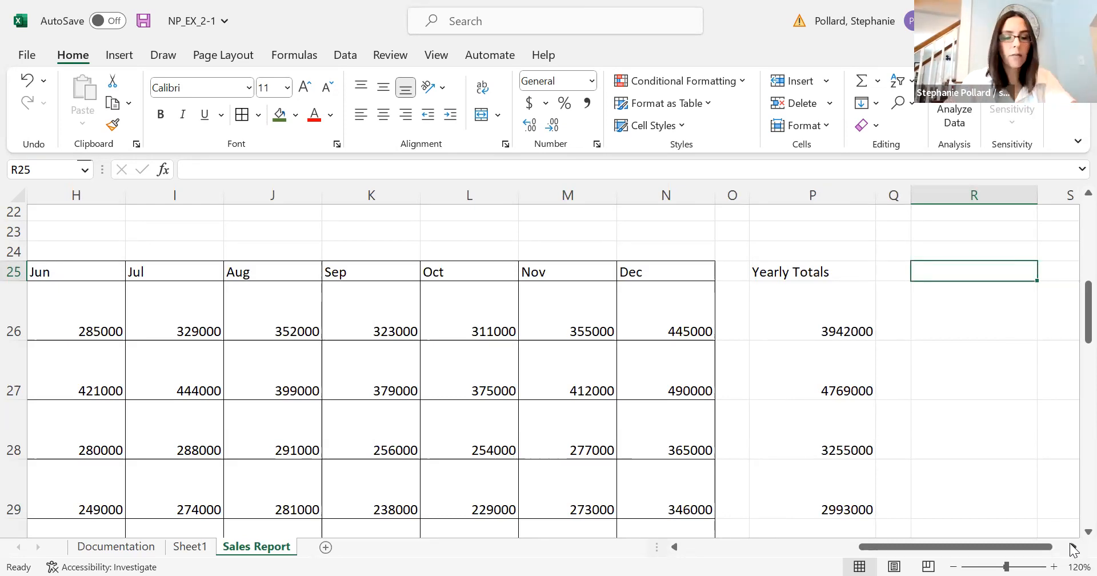
text(Store)
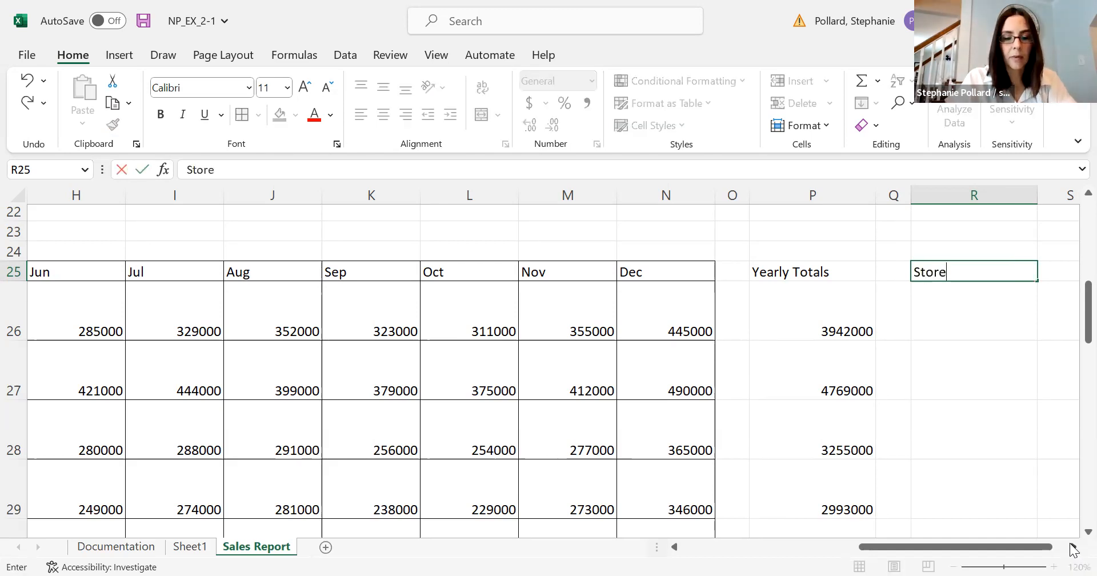
text( Average)
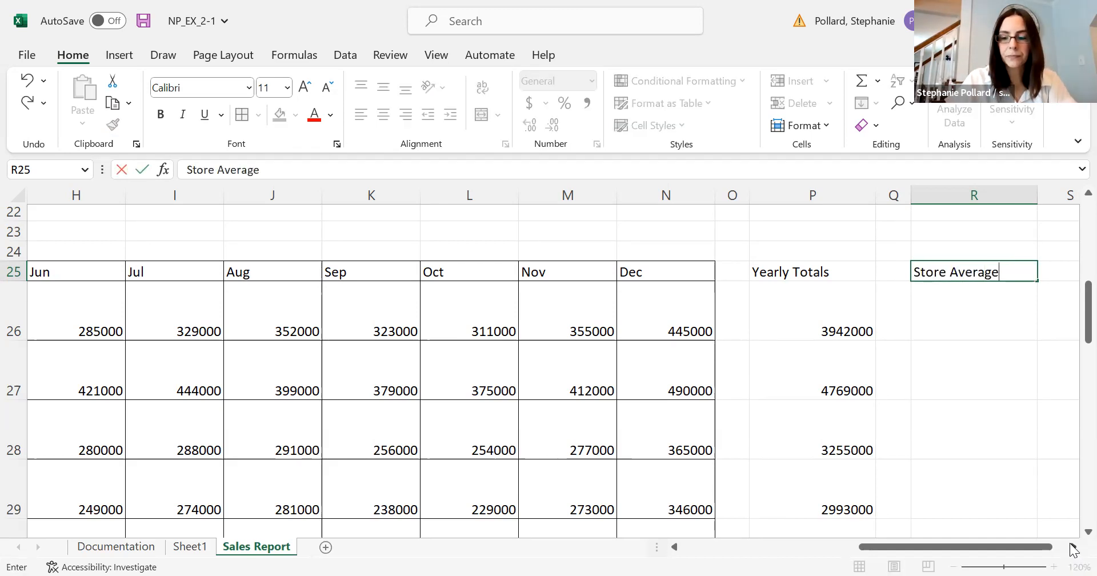
key(Return)
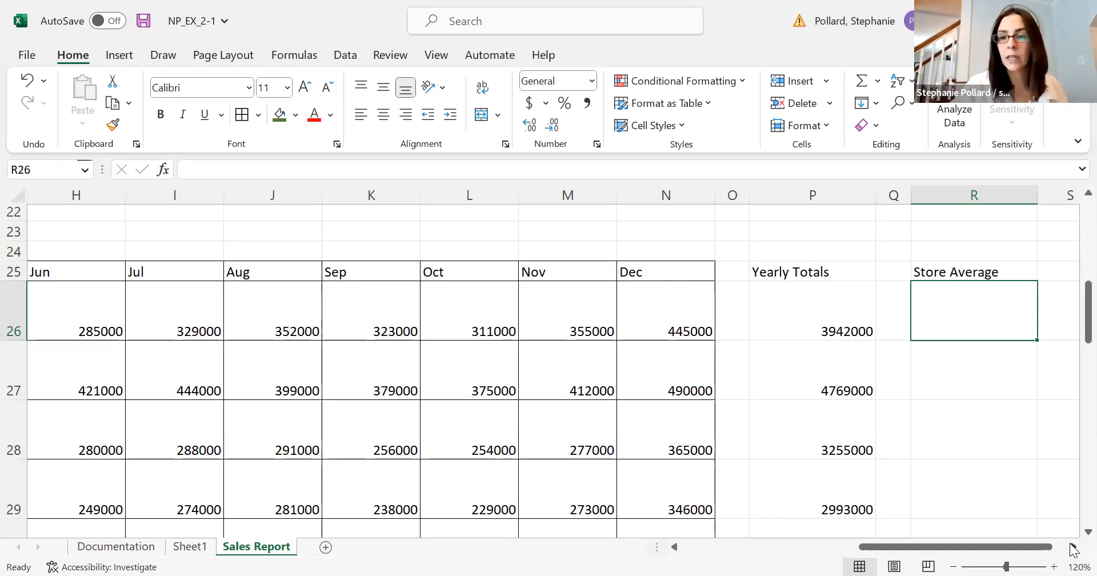
Enter an AVERAGE formula in R26 that covers the first store's January to December sales, C26:N26.
double_click(962, 317)
text(=)
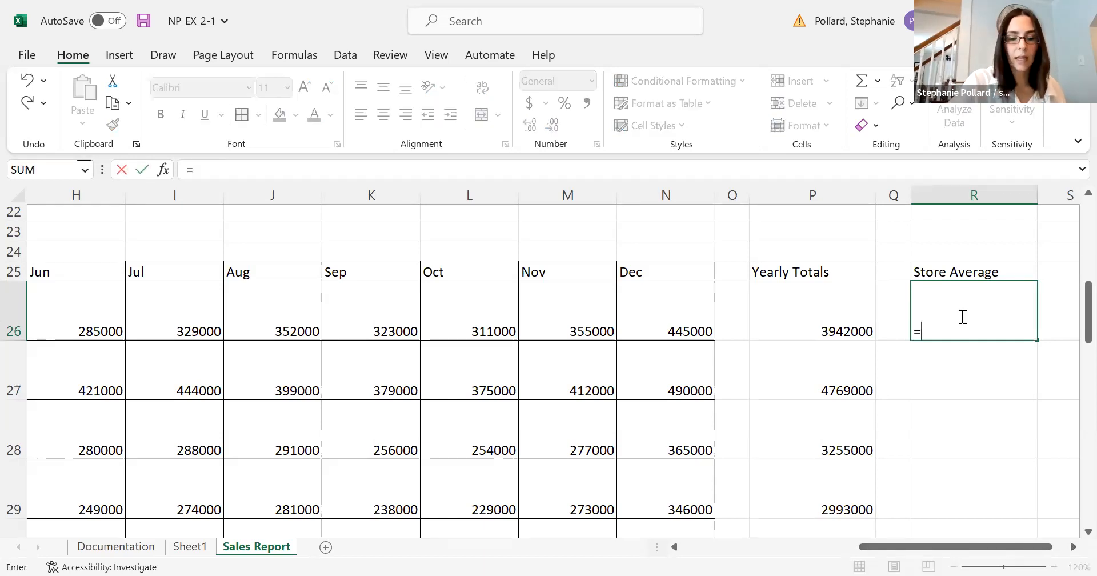
text(ave)
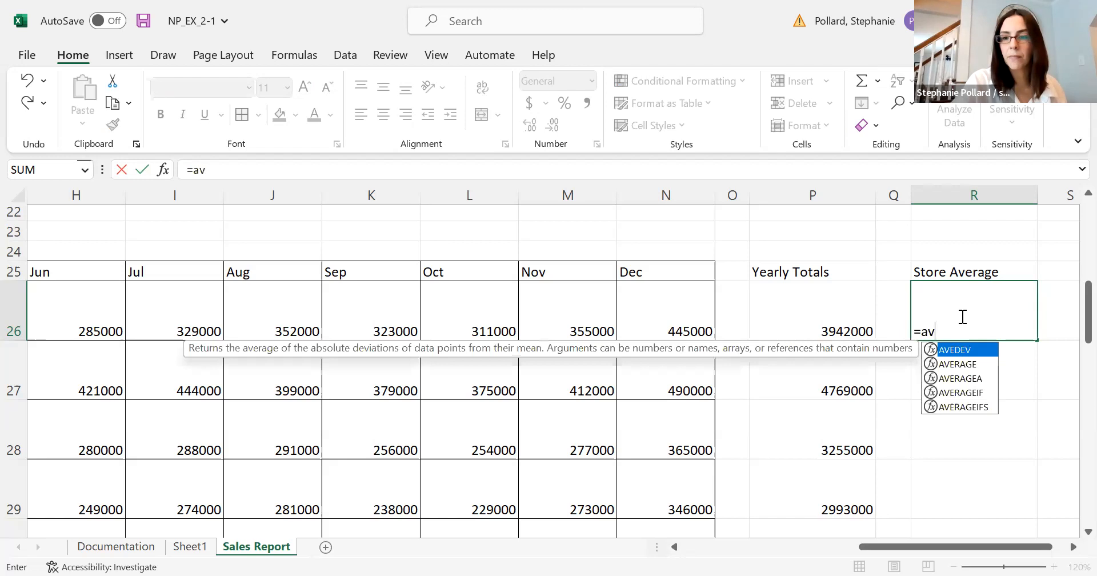
double_click(960, 364)
click(667, 324)
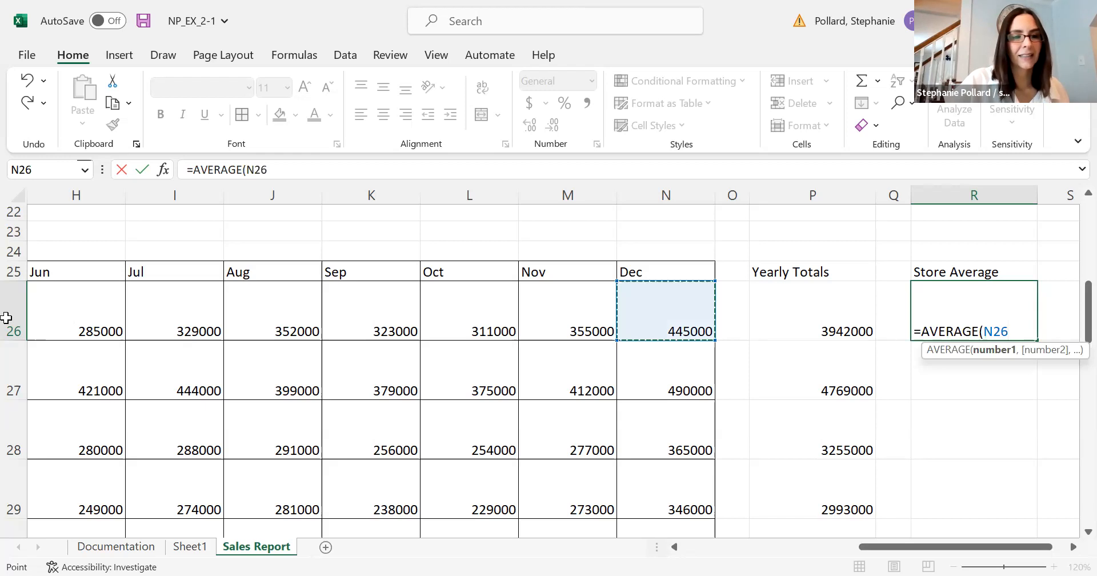
drag(122, 333, 334, 308)
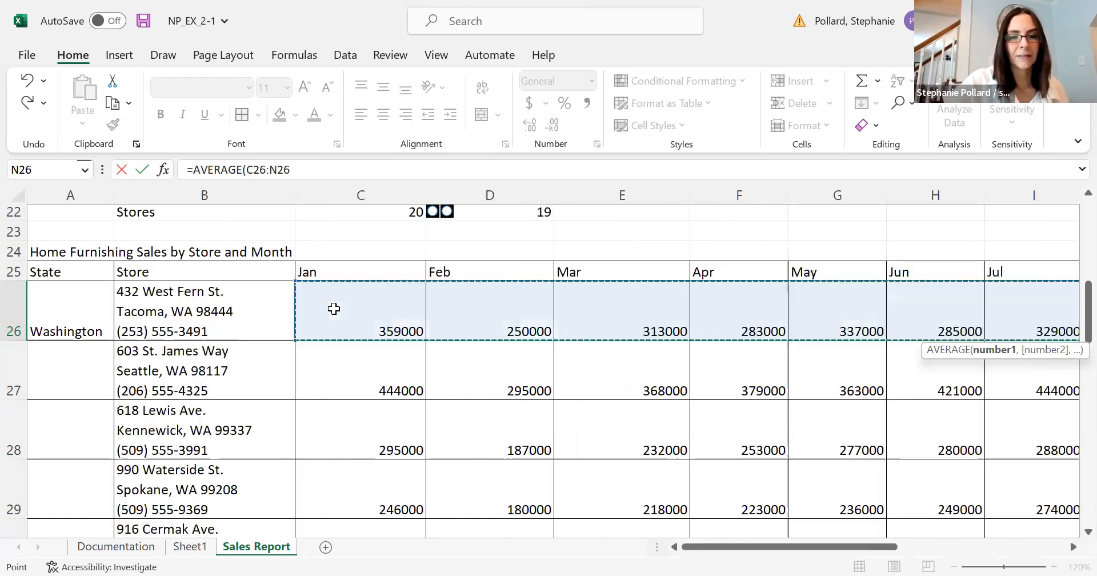
drag(743, 547, 932, 552)
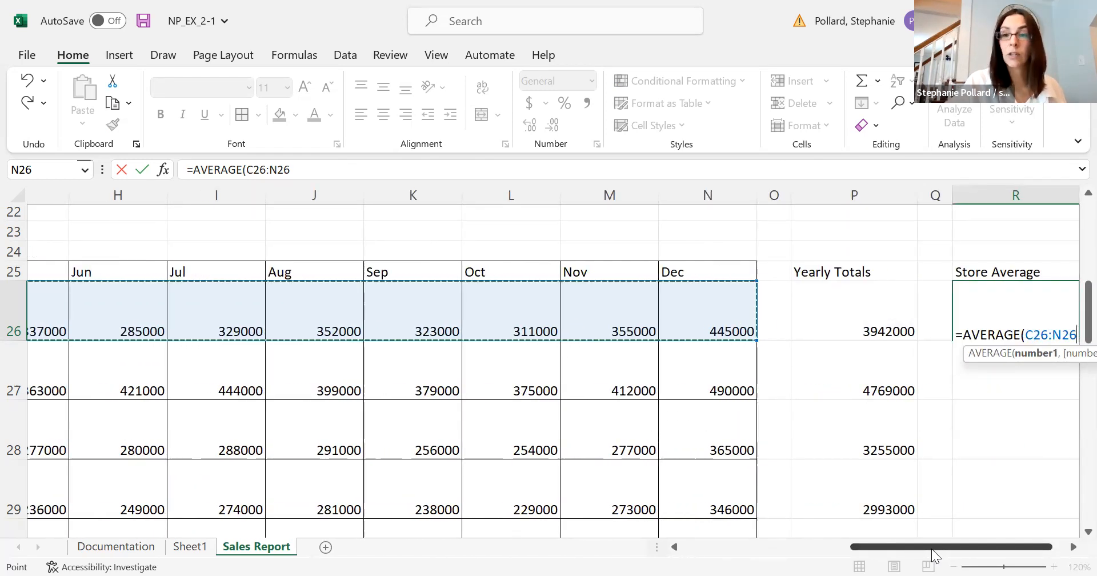
key(Return)
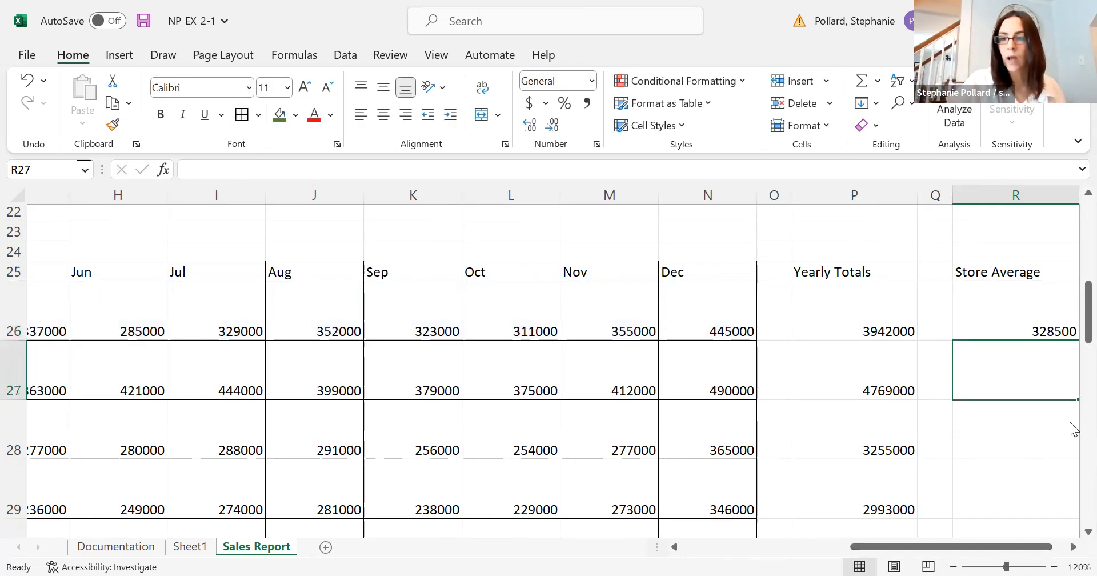
Change the heading in R25 to "Store Monthly Average".
click(988, 271)
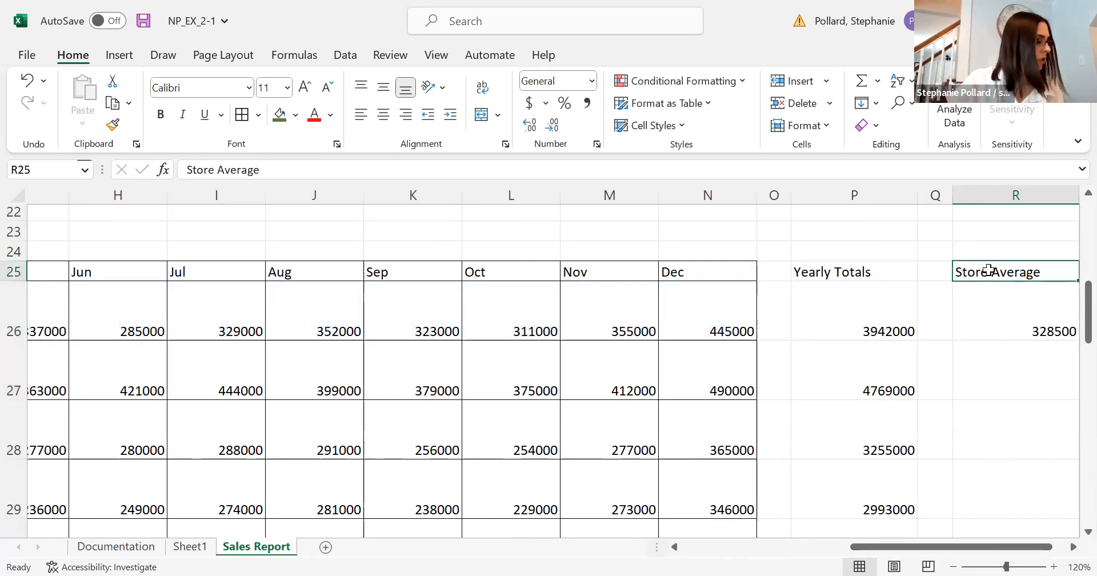
double_click(1032, 274)
text(Monthly)
key(Return)
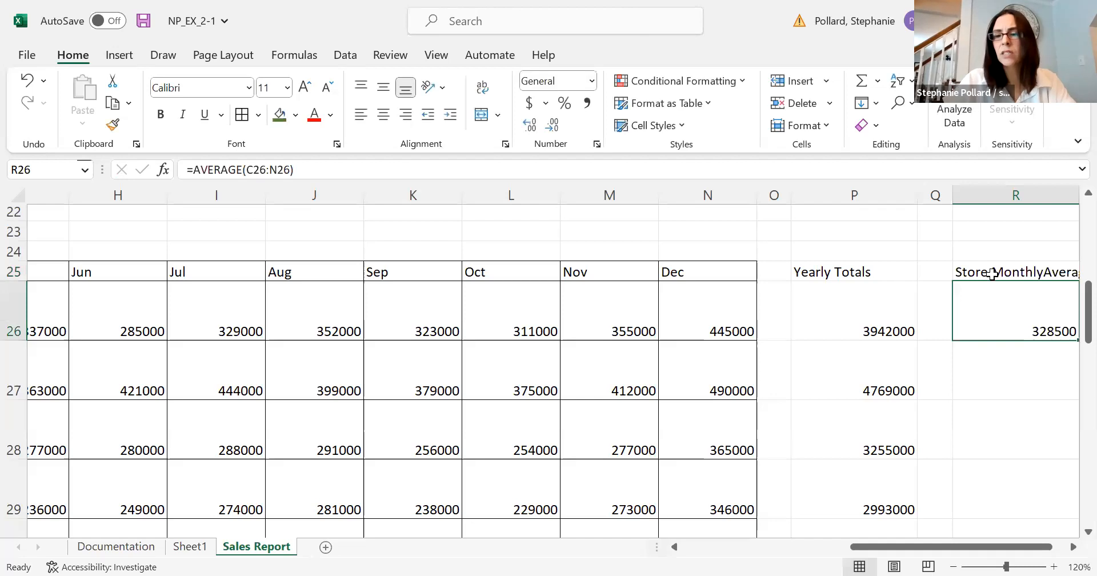
click(999, 274)
double_click(1012, 276)
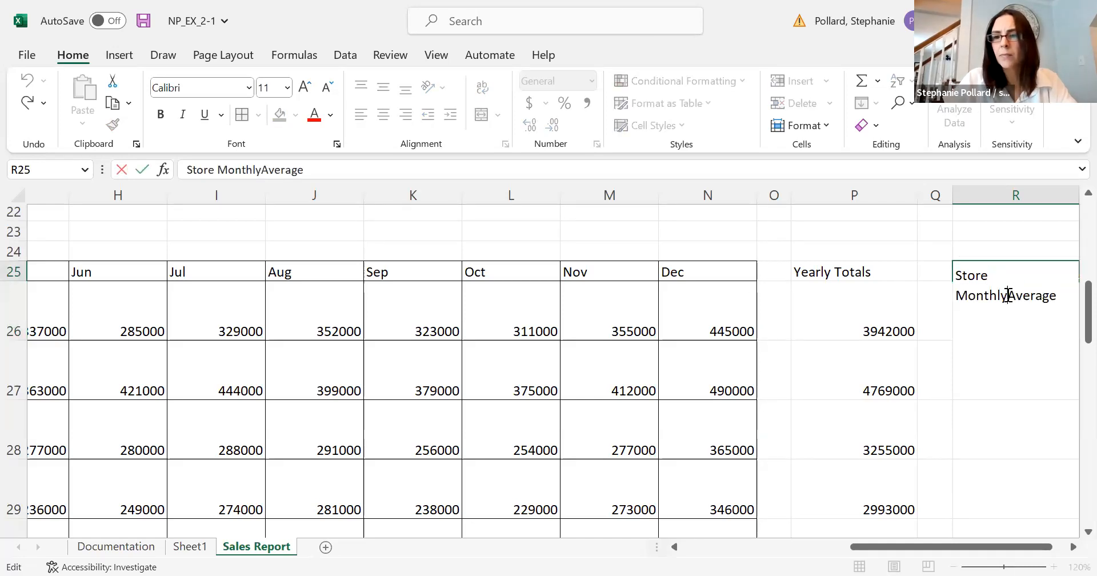
click(928, 270)
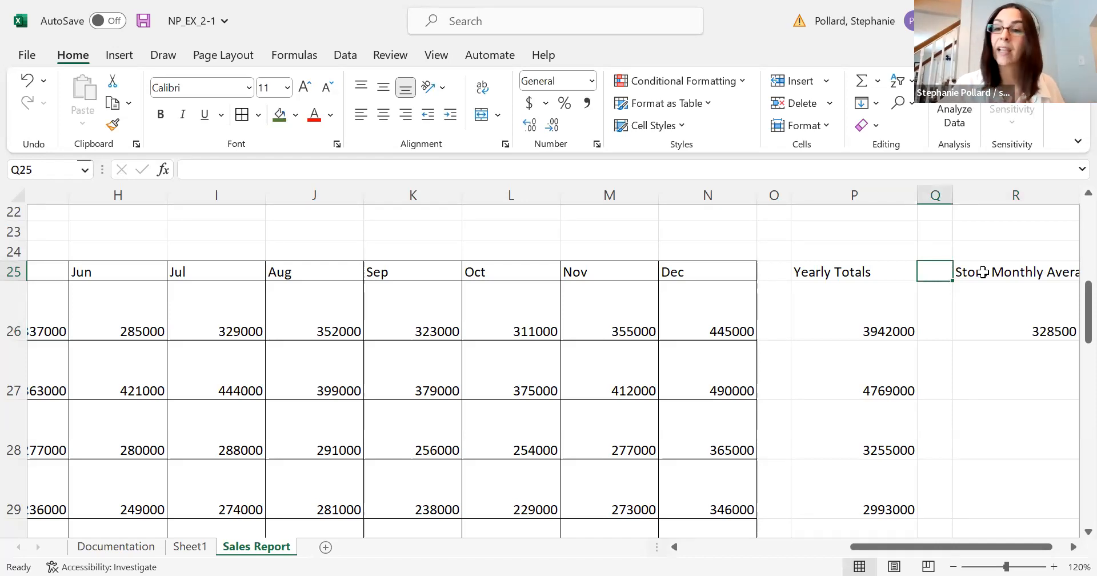
Fill the average formula from R26 down through R45 for all the stores.
click(1072, 547)
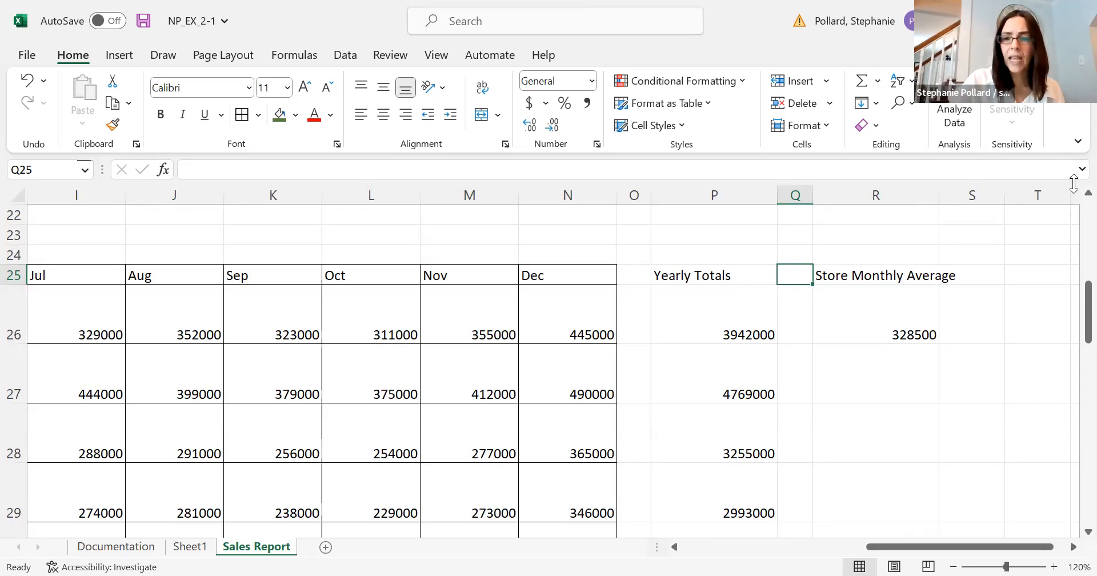
click(894, 306)
drag(939, 344, 925, 443)
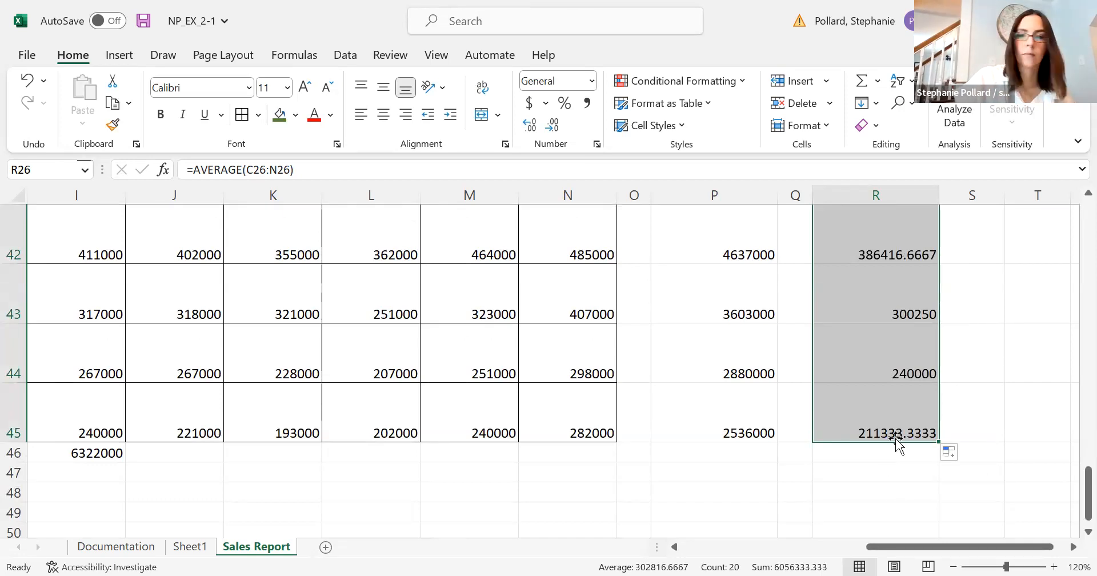
click(884, 364)
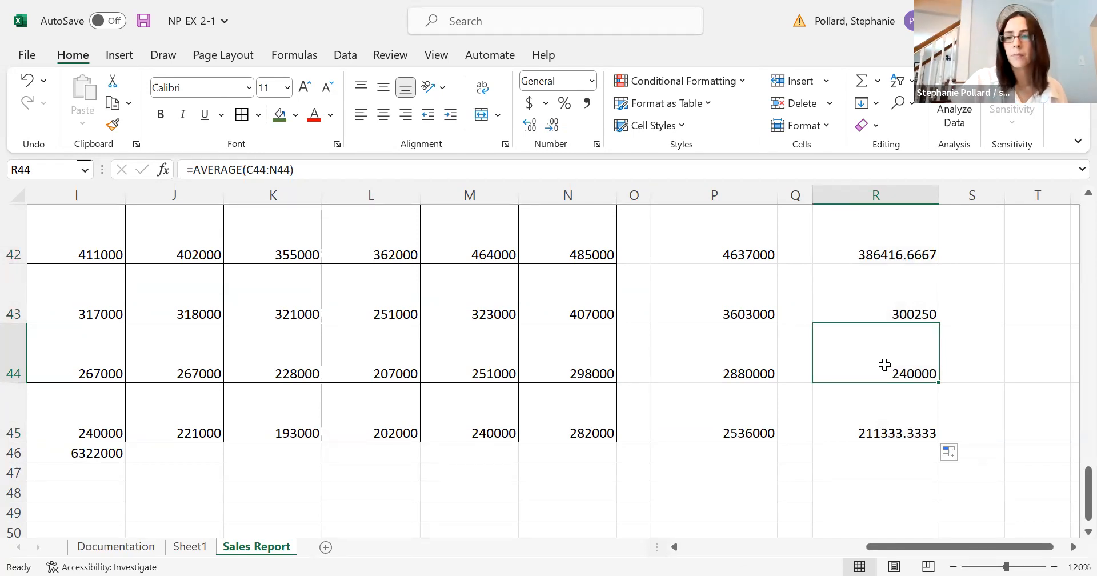
Format the store monthly averages in R26:R45 to show two decimal places.
drag(1071, 495, 1065, 293)
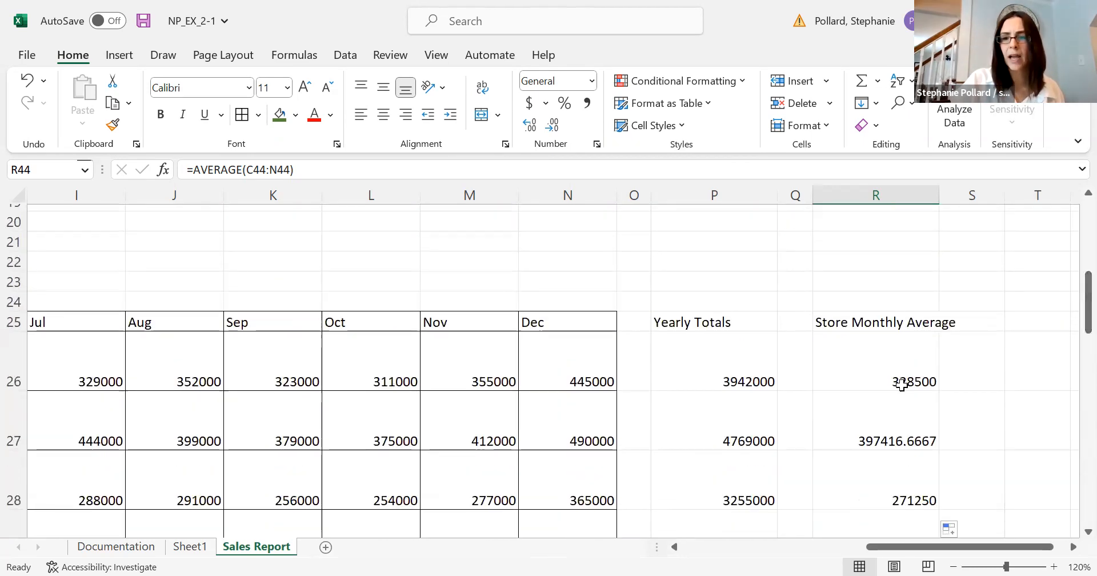
drag(898, 373, 907, 543)
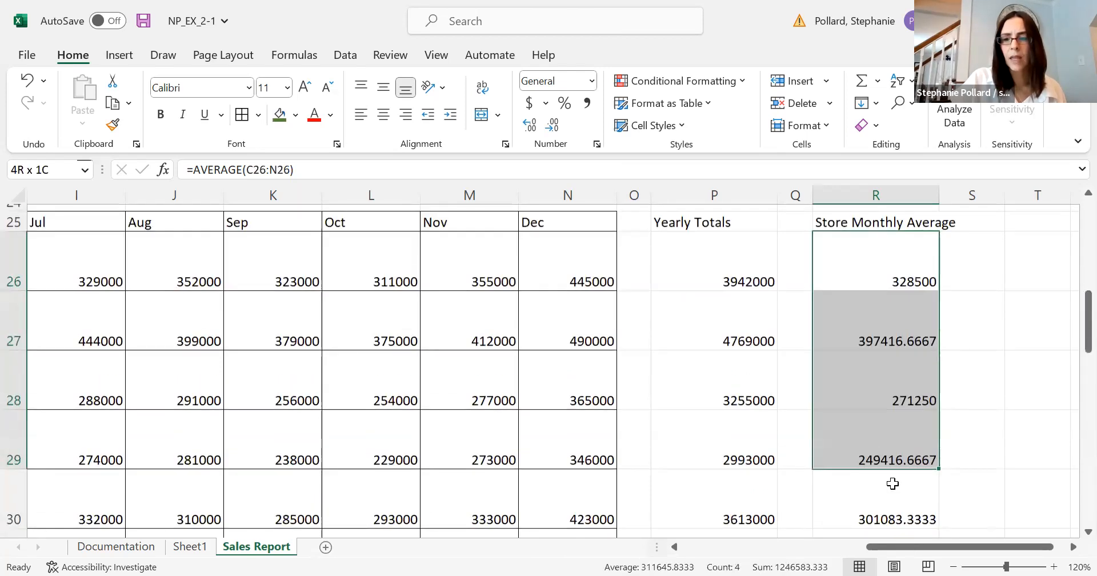
key(ctrl+shift+Down)
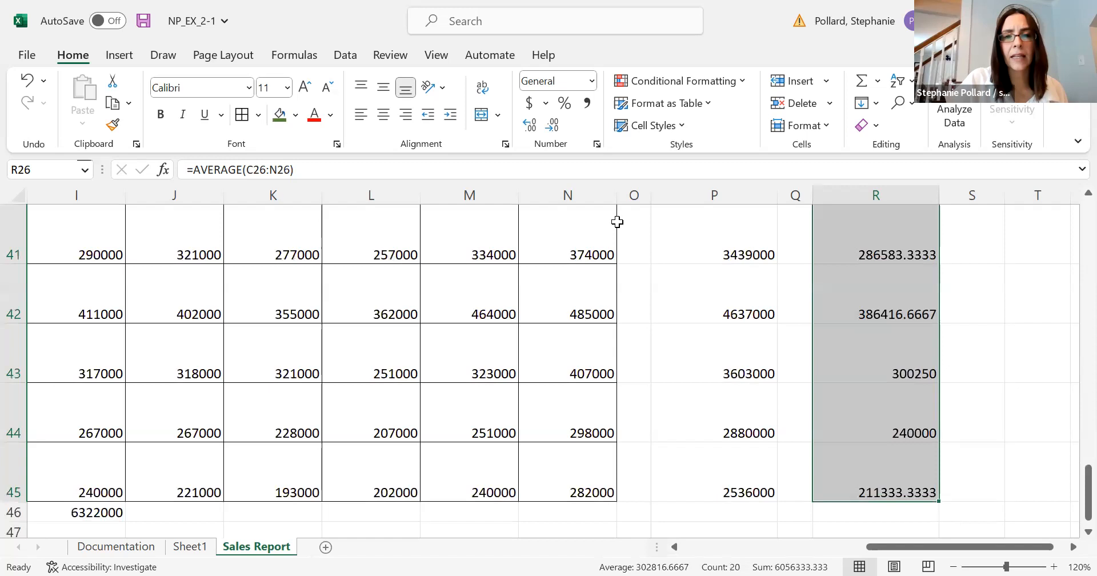
click(530, 126)
click(555, 129)
click(556, 129)
click(555, 129)
click(1019, 369)
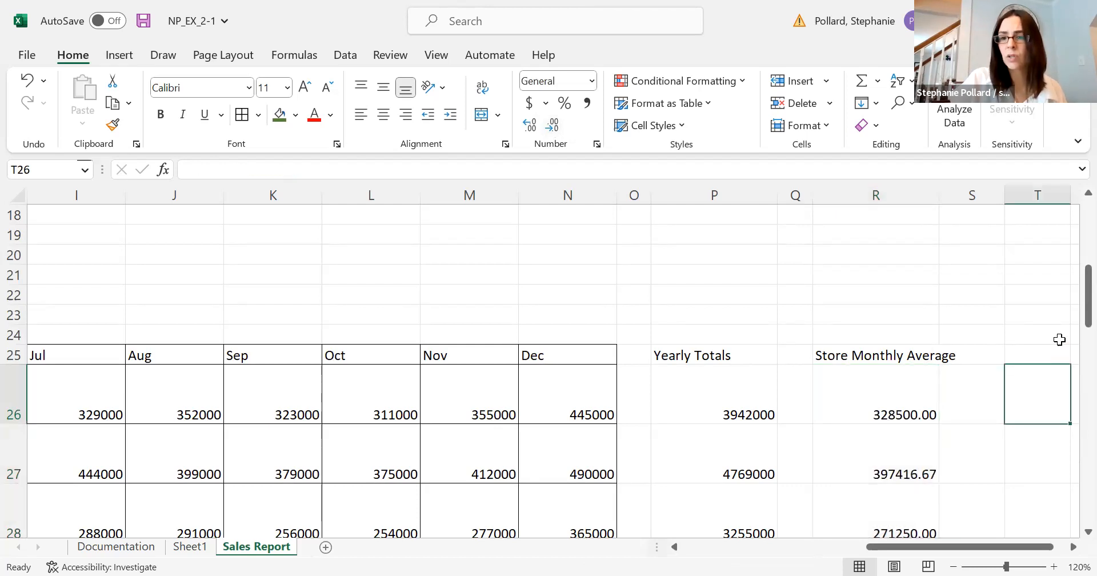
Examine the available cell styles for the Home Furnishing Sales (Northwest Region) title in B4.
drag(1088, 319, 1069, 338)
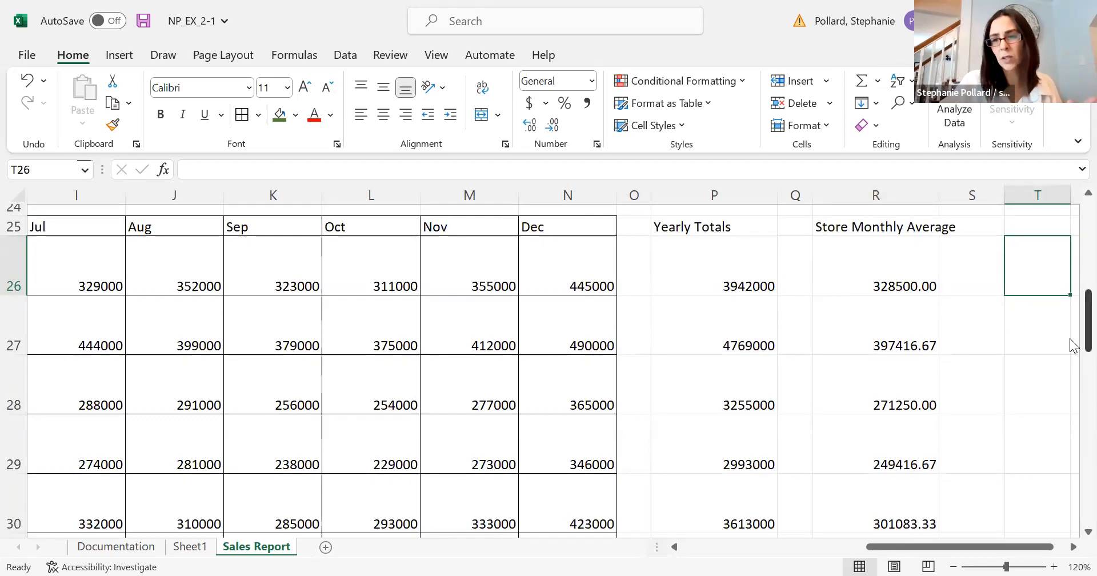
mouse_move(1070, 338)
mouse_down()
mouse_move(1072, 543)
mouse_move(1070, 287)
mouse_move(1071, 343)
mouse_move(1071, 330)
mouse_up()
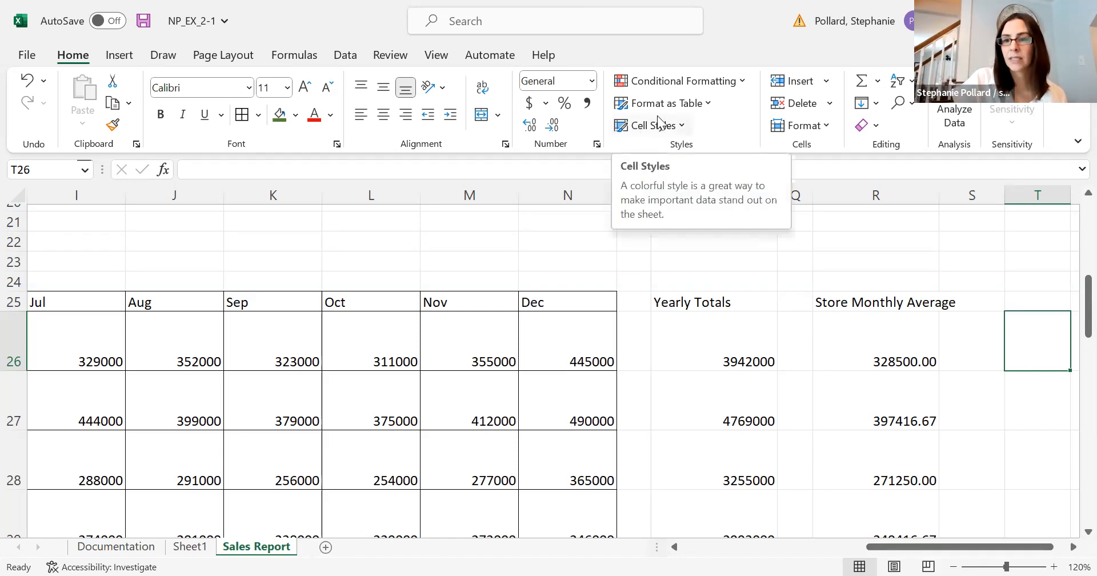
drag(1074, 322, 1070, 235)
drag(950, 547, 508, 533)
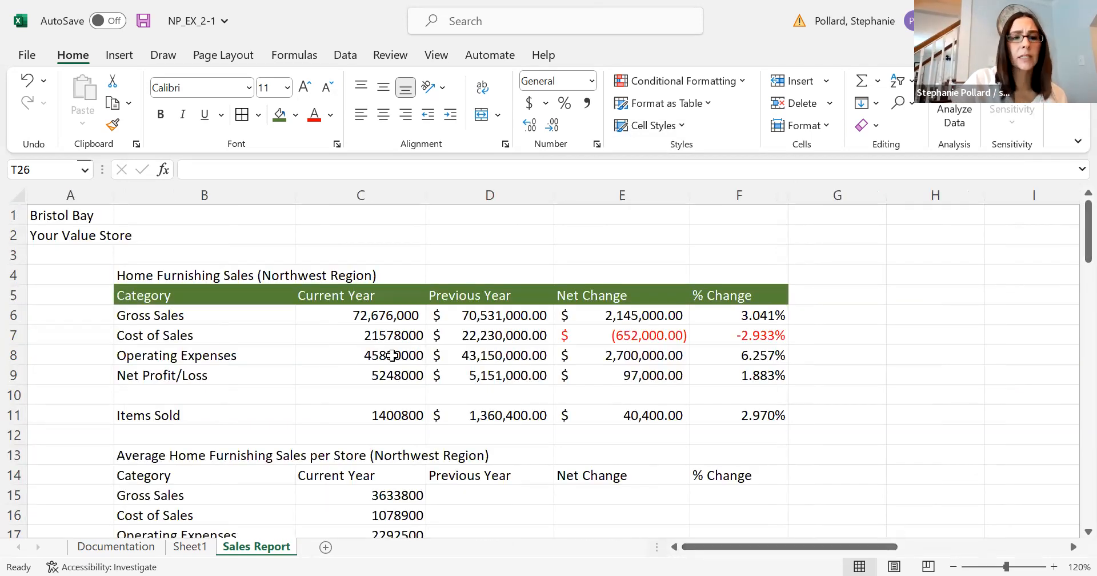
click(217, 280)
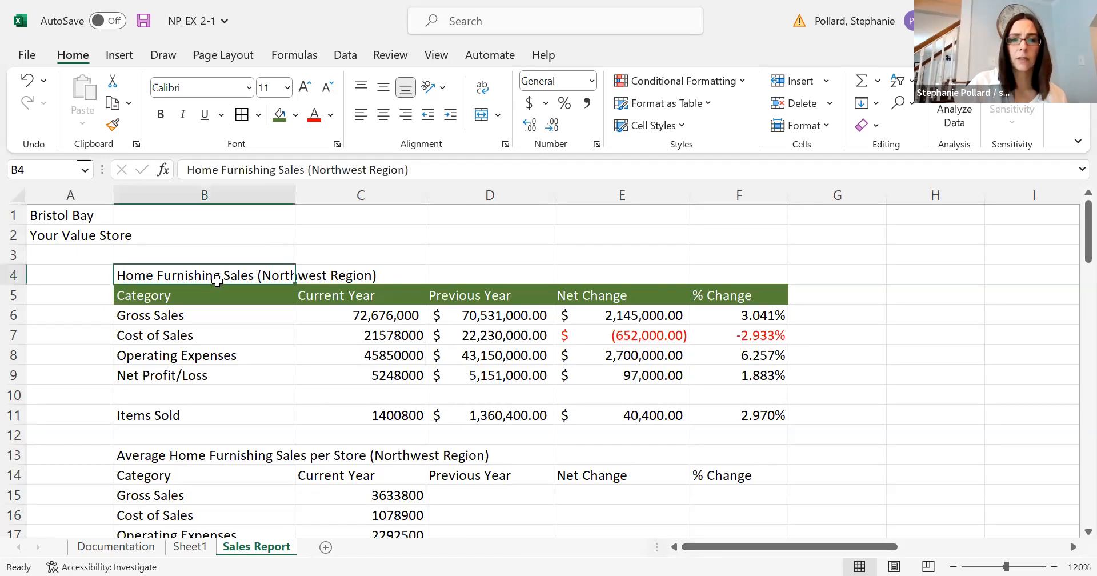
click(681, 127)
click(681, 127)
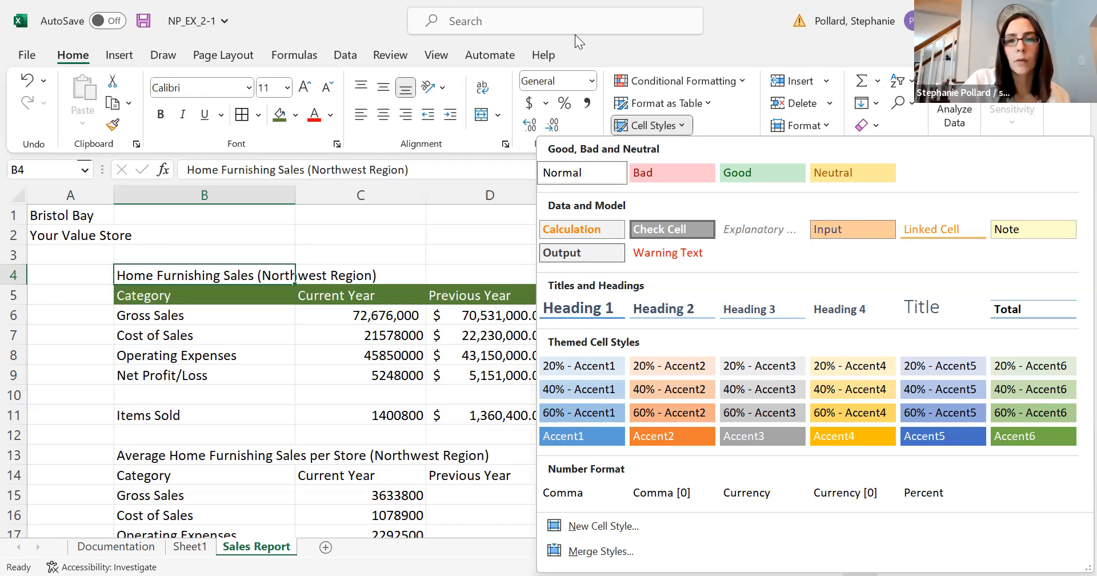
click(733, 211)
click(734, 212)
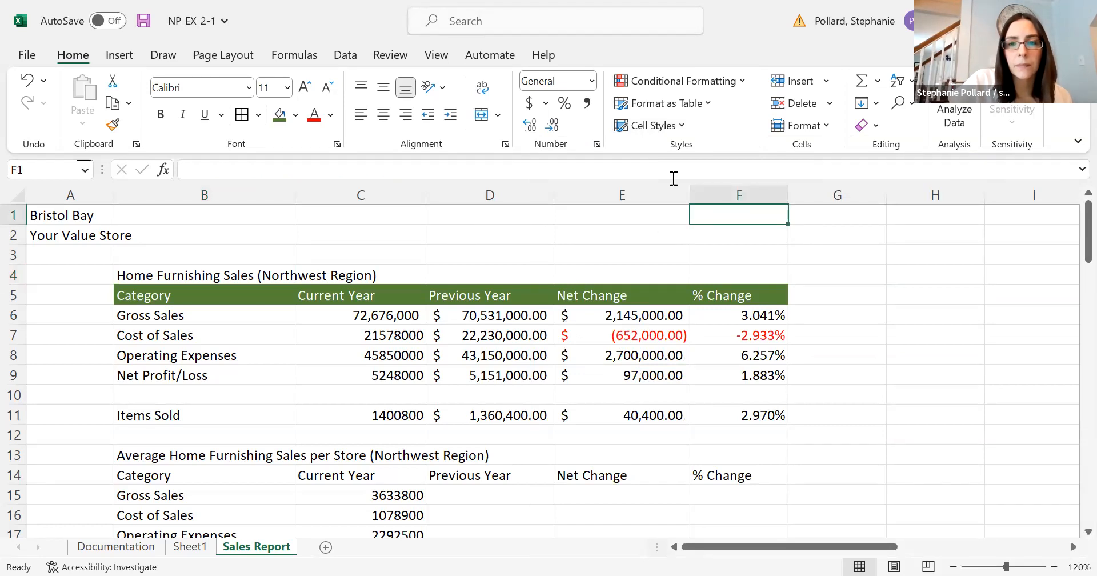
Apply the Heading 1 cell style to the empty cell F1, and return to the title in B4.
click(682, 126)
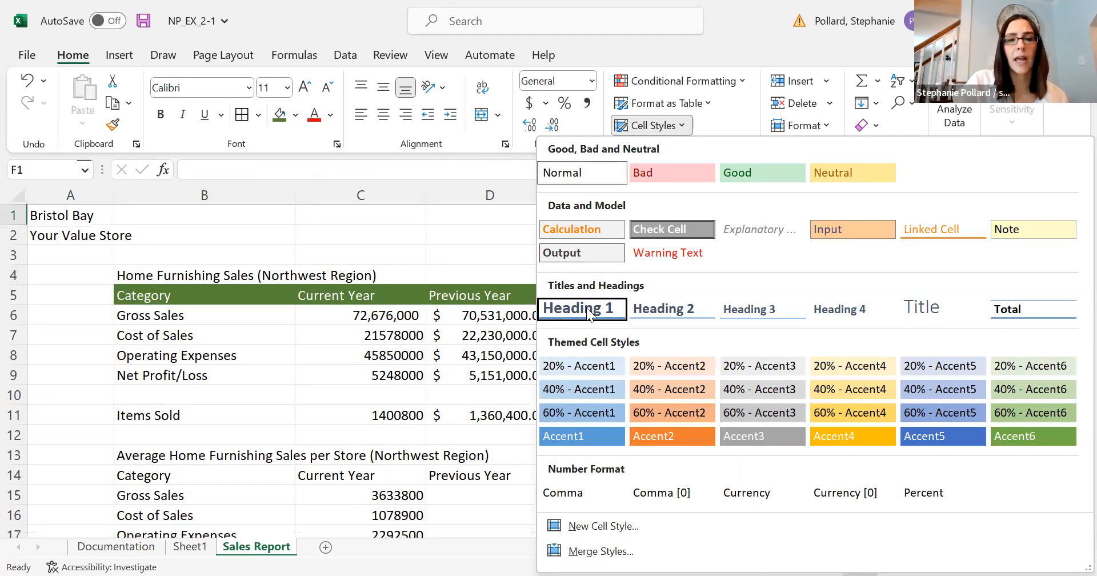
click(586, 307)
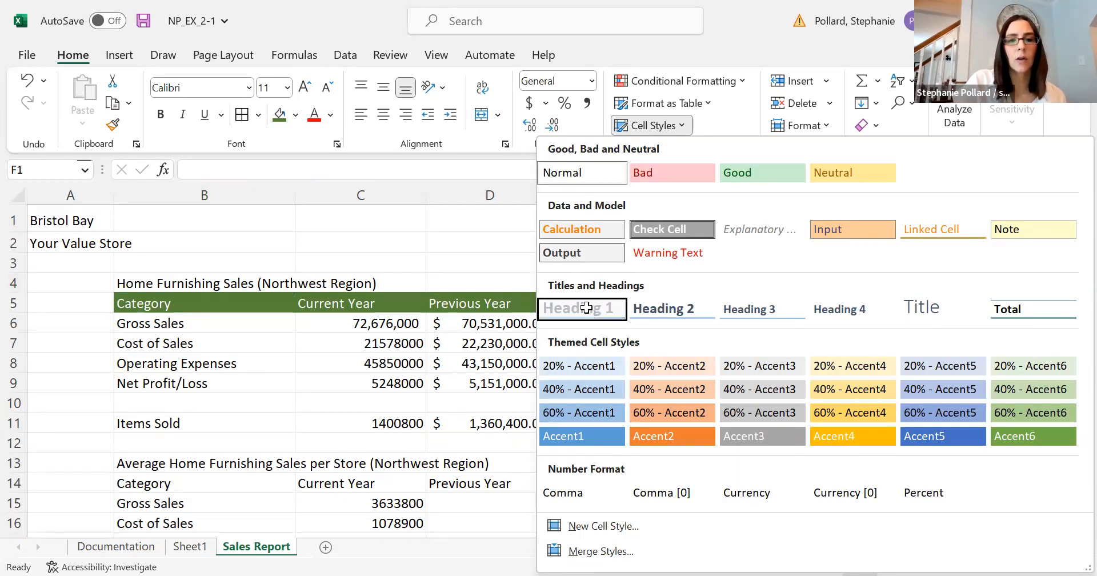
click(183, 280)
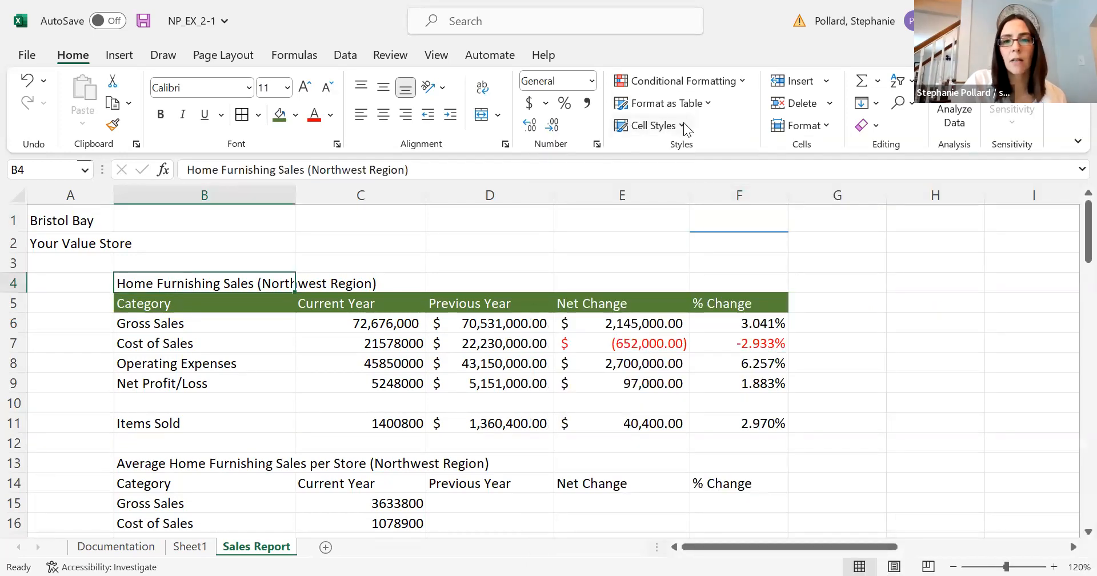
Apply the Heading 1 cell style to the Home Furnishing Sales title in B4, and replace it with the Title style.
click(683, 123)
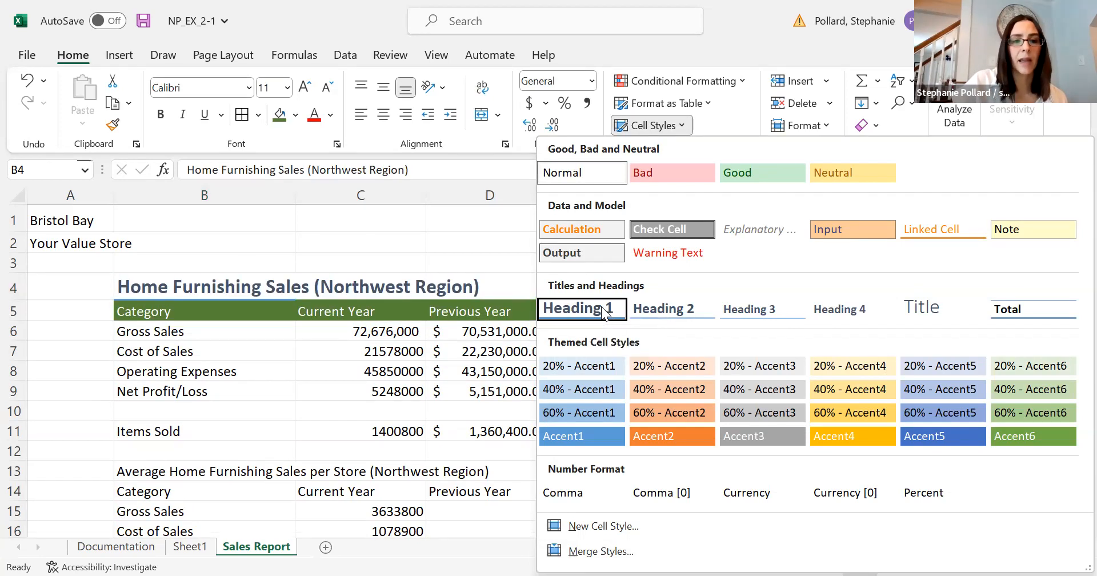
click(600, 306)
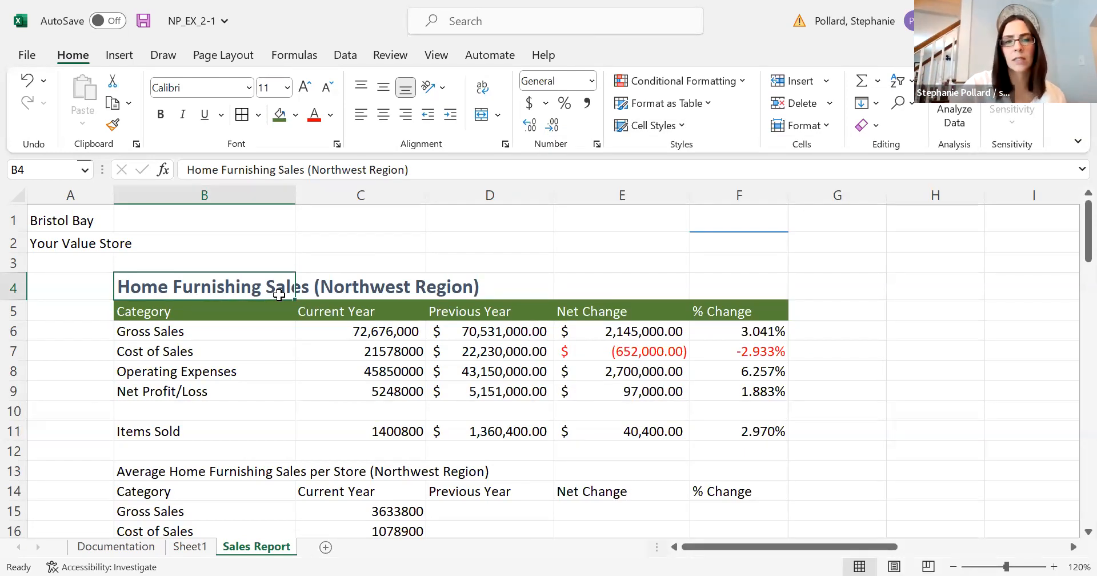
click(690, 126)
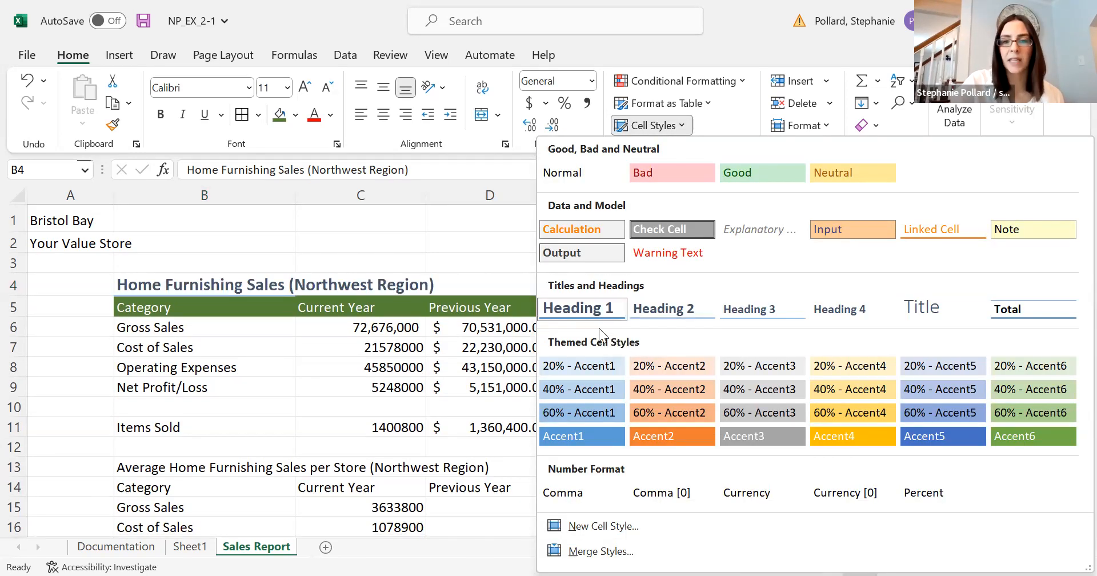
click(919, 306)
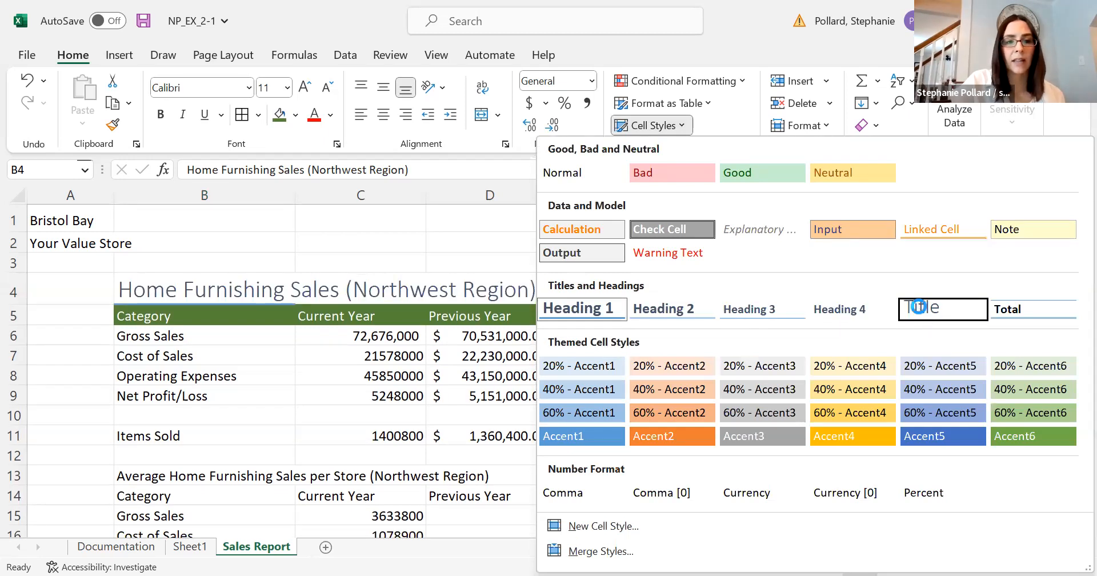
click(480, 261)
click(268, 291)
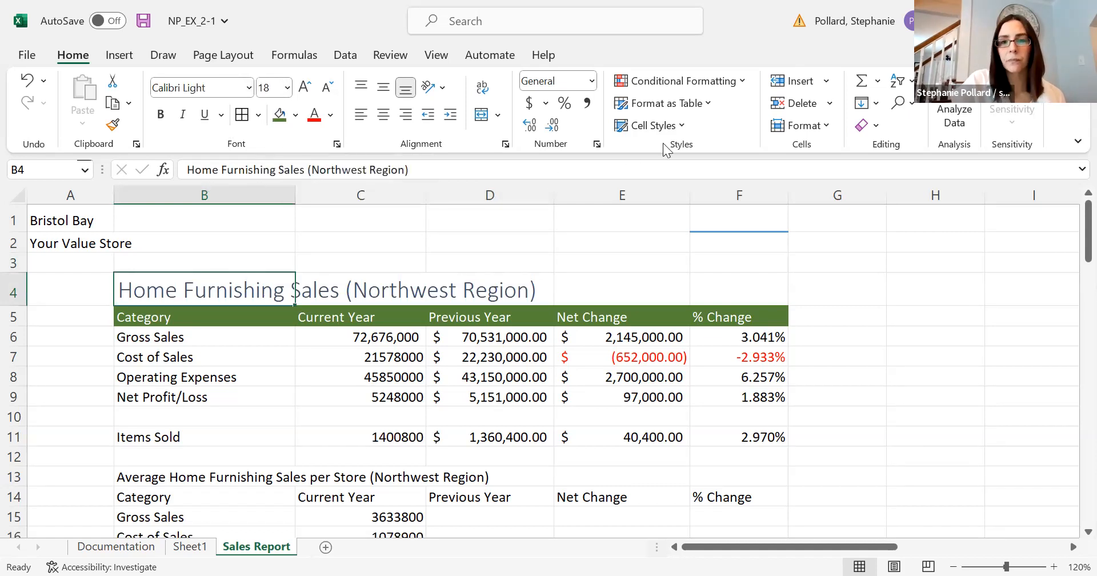
Apply the Accent4 themed cell style to the column headings in B5:F5.
click(681, 126)
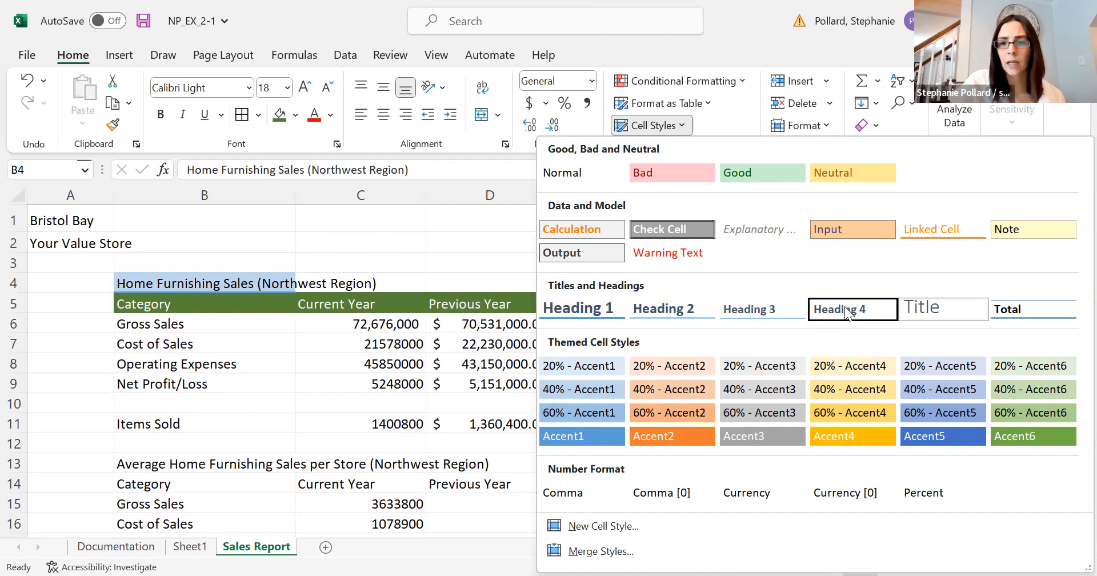
click(266, 316)
drag(266, 316, 728, 315)
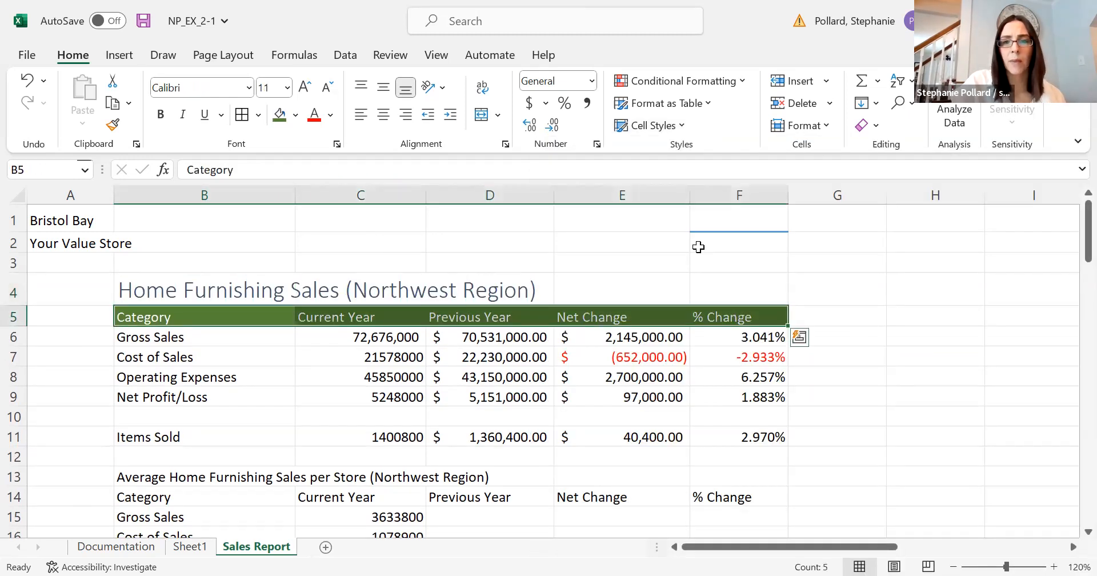
click(682, 129)
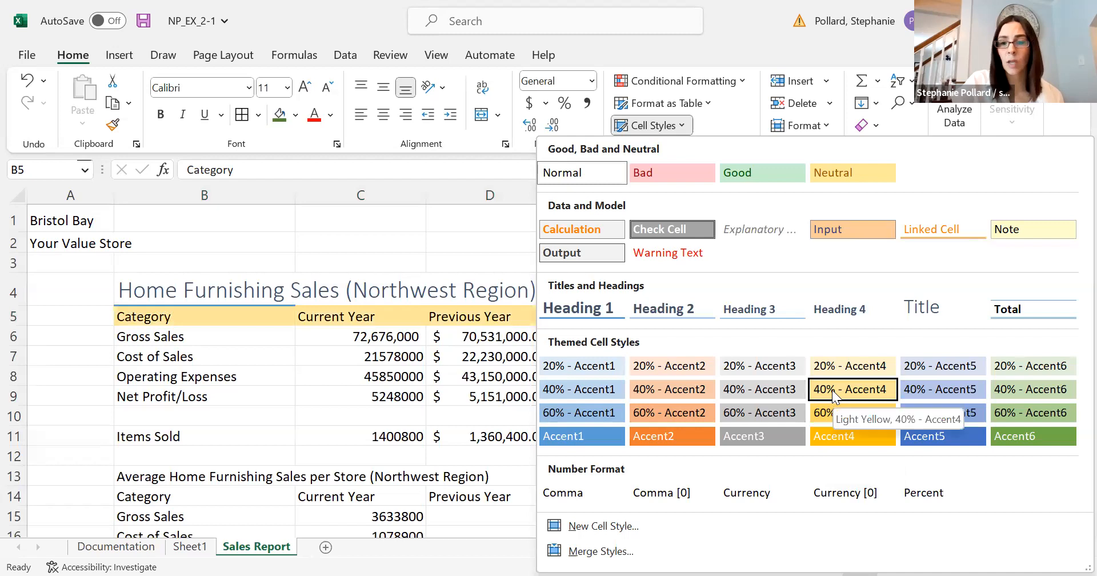
click(834, 437)
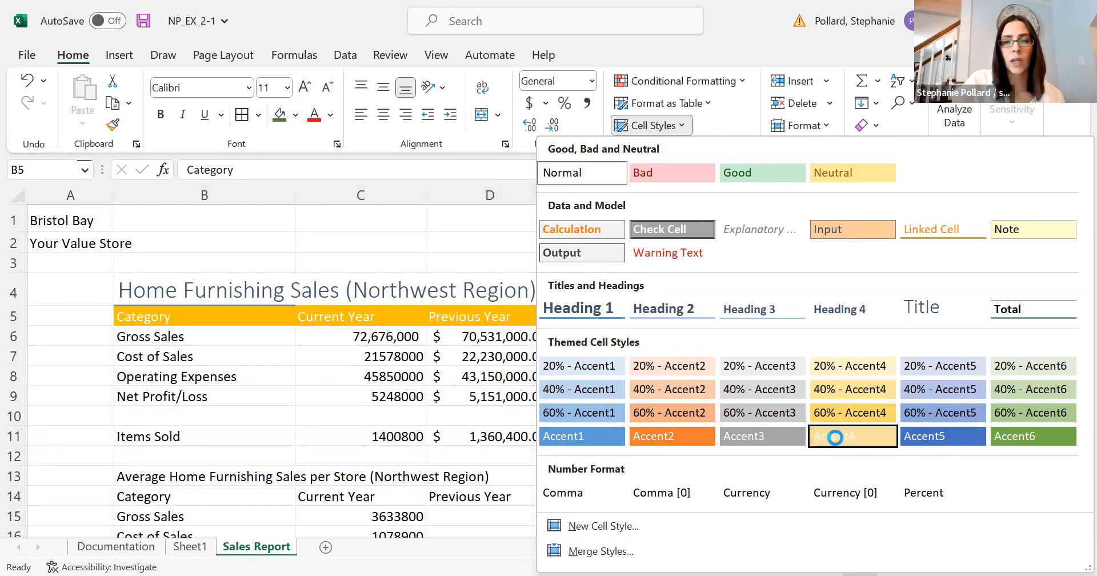
click(657, 262)
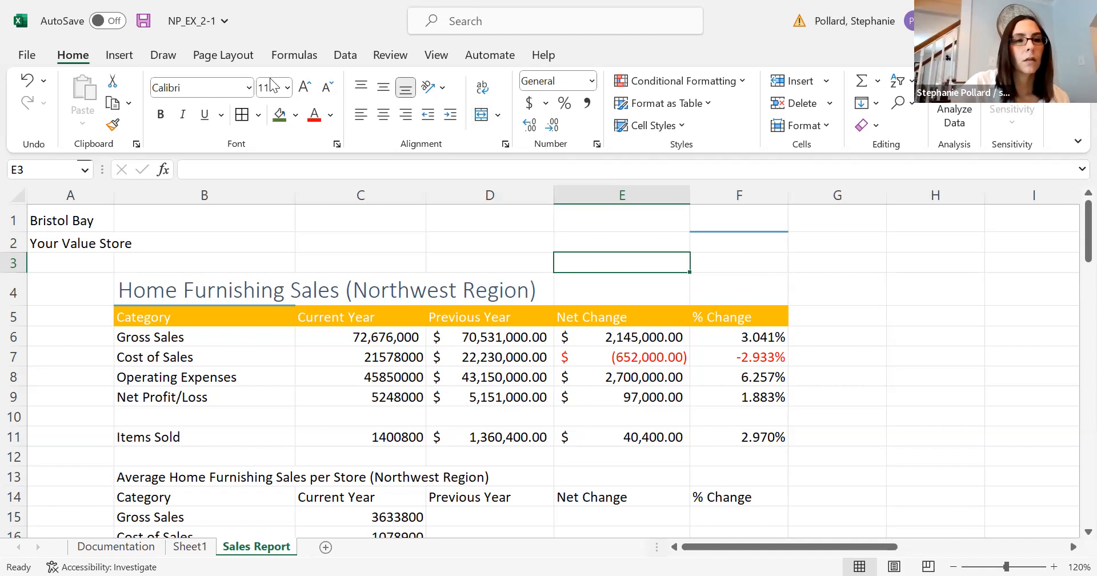
Examine the available workbook themes and the themed cell styles.
click(195, 68)
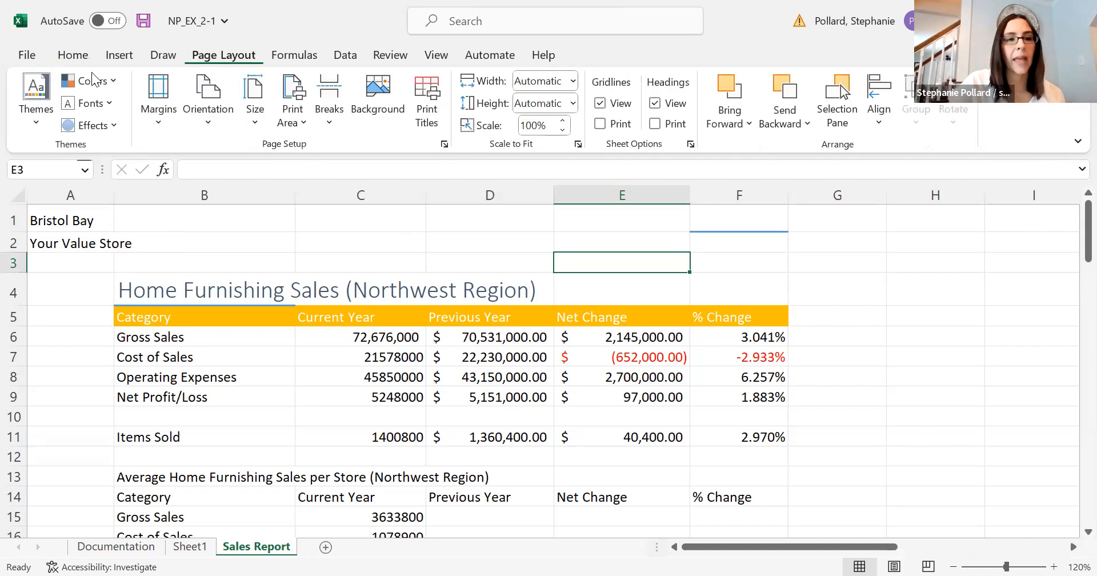
click(37, 124)
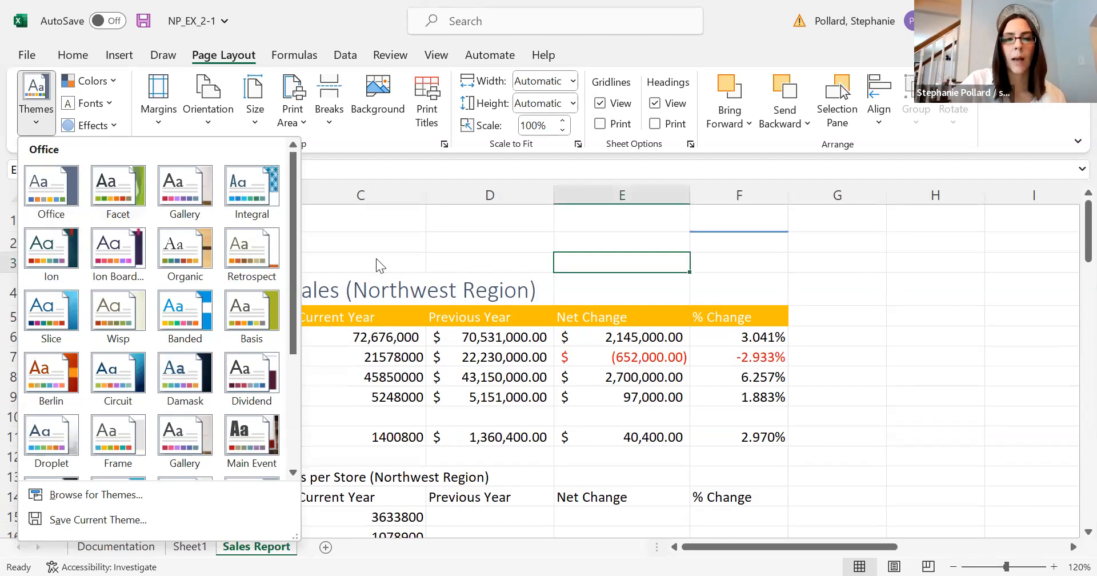
click(327, 250)
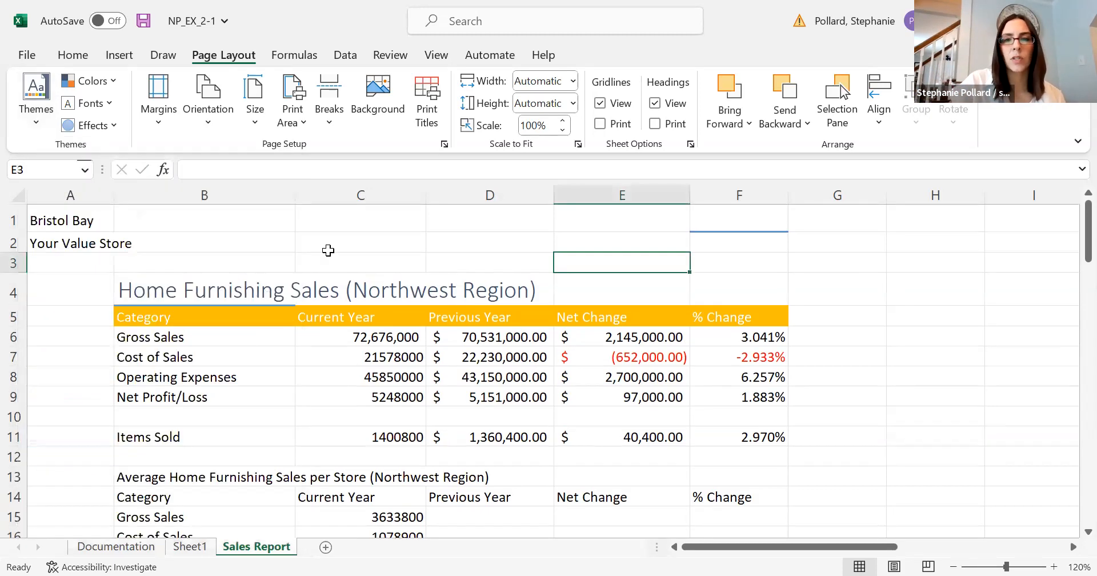
click(73, 54)
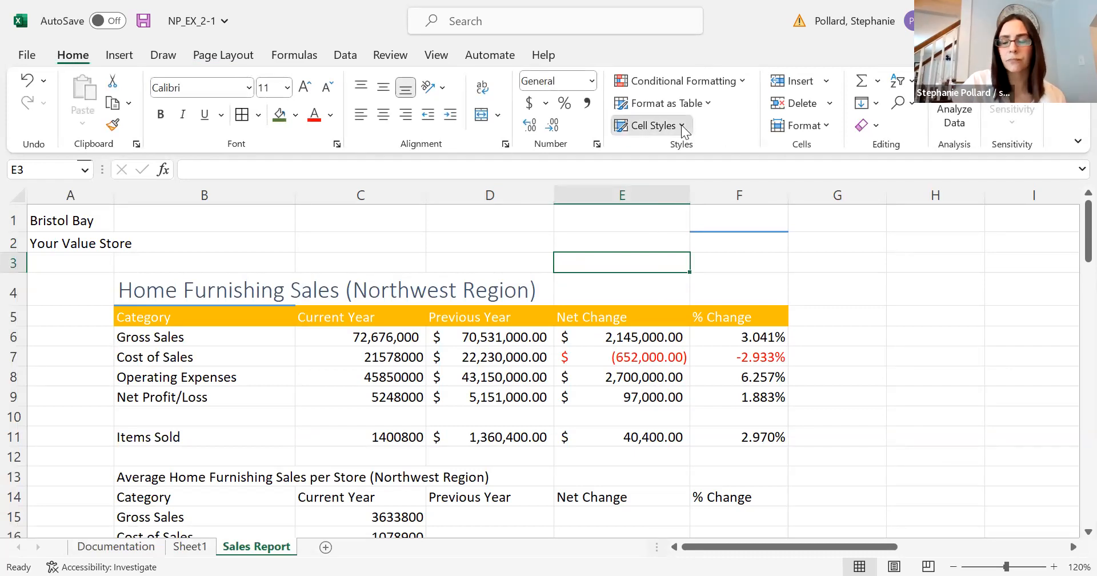
click(683, 127)
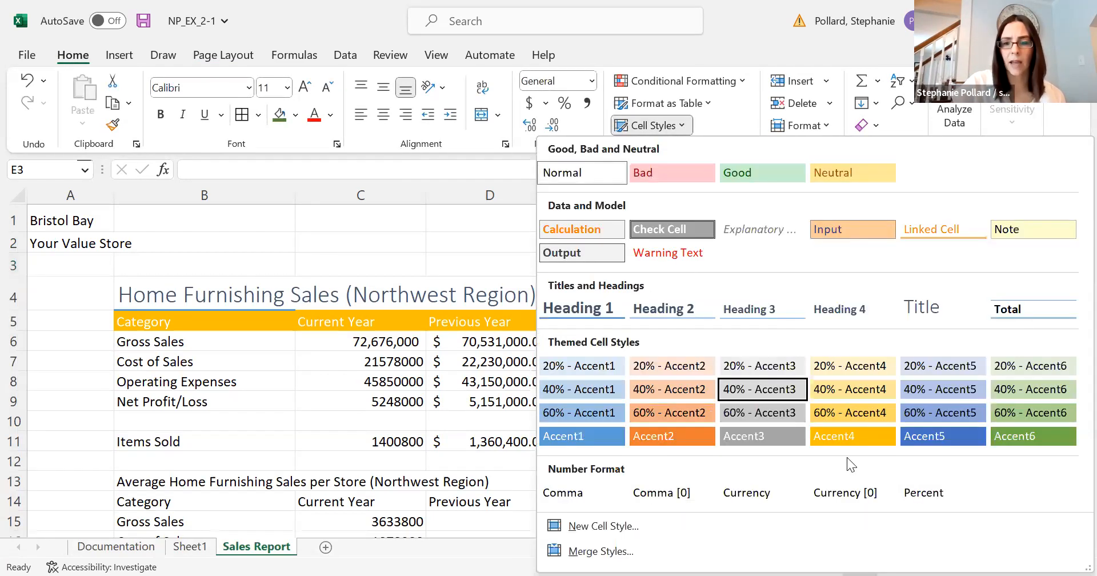
click(396, 253)
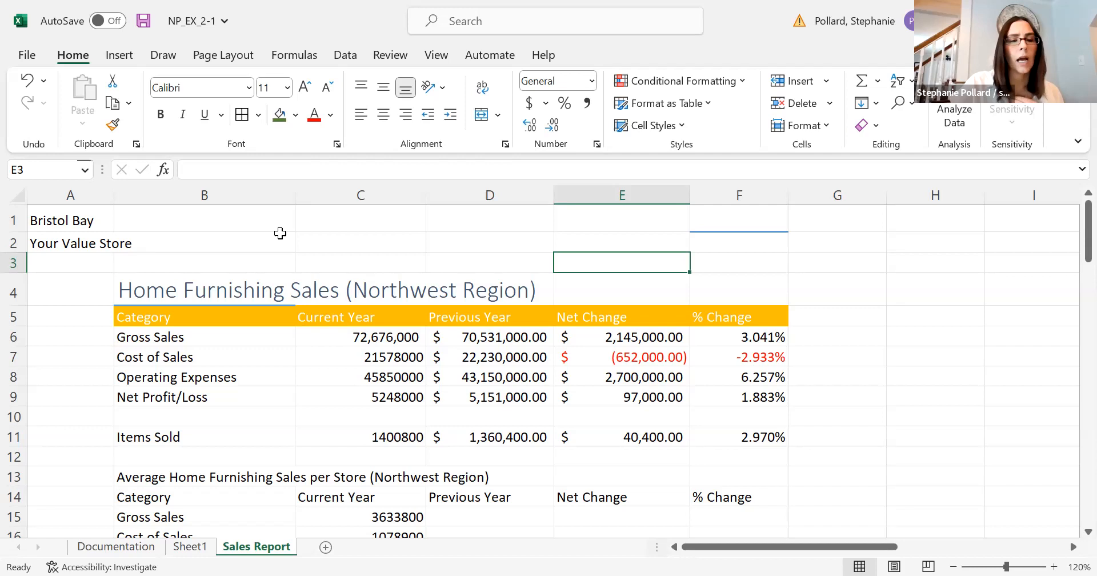
Set the Home Furnishing Sales title in B4 to font size 14 and the blue Accent 5 theme color.
click(199, 291)
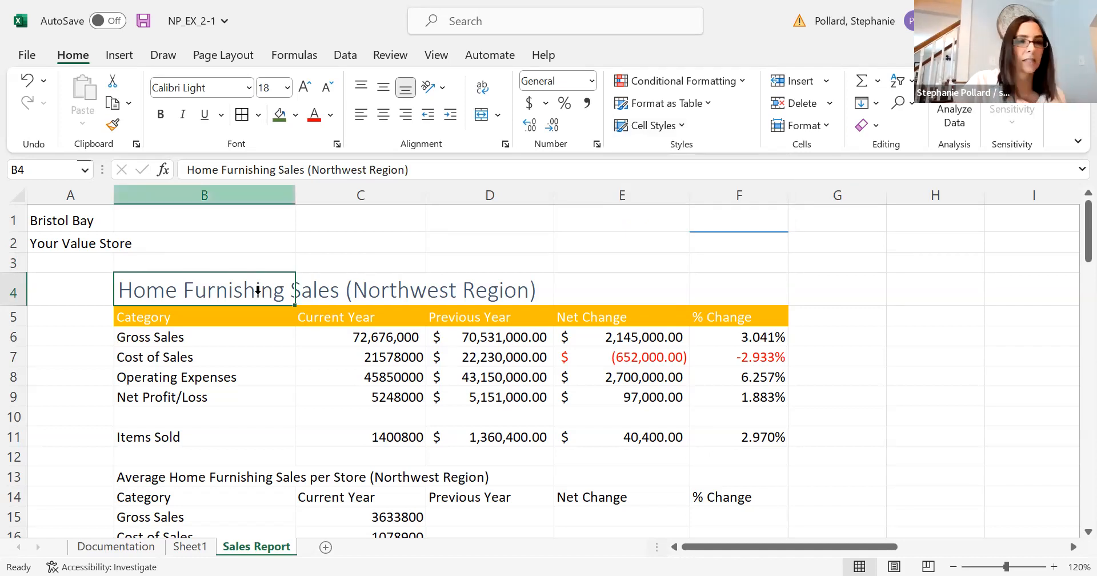
click(288, 87)
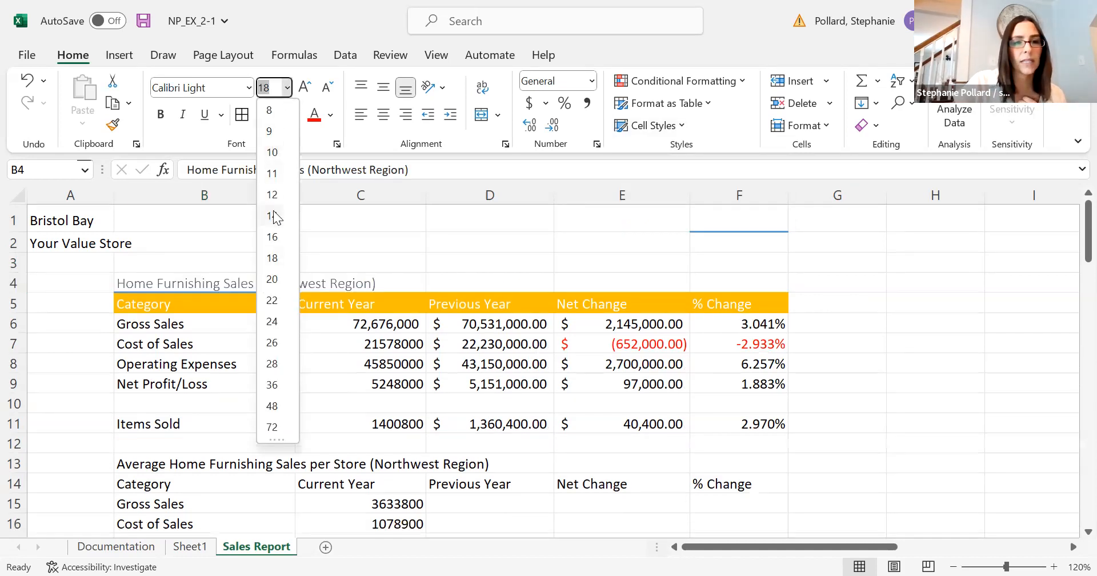
click(273, 215)
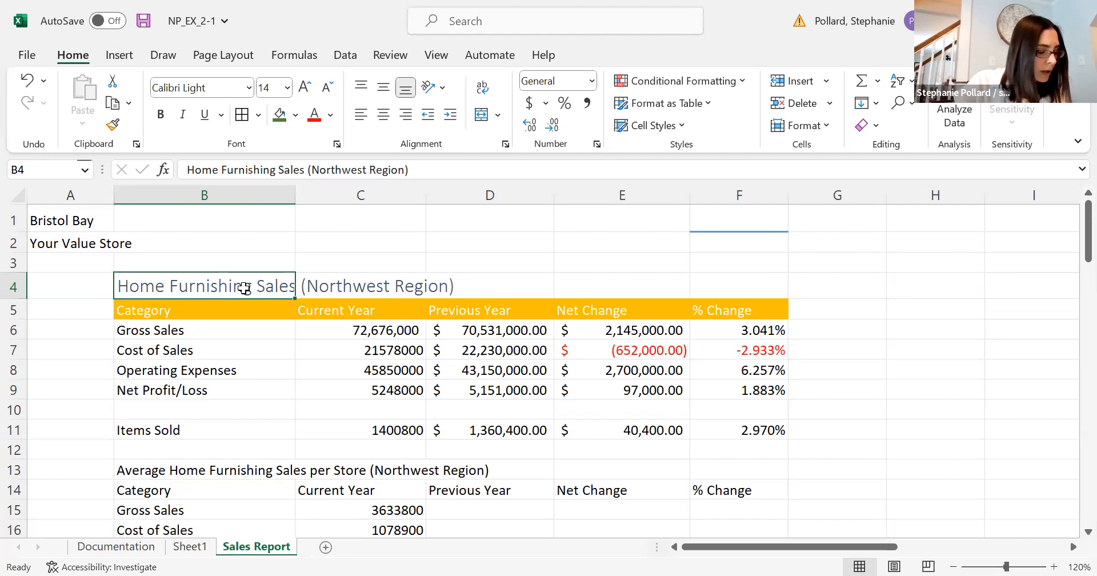
click(330, 117)
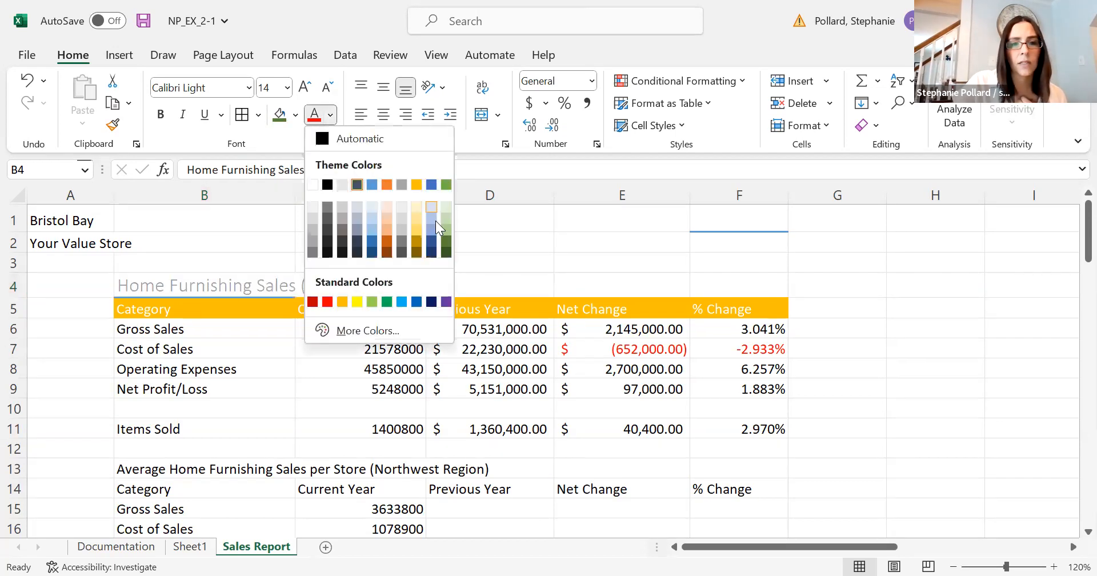
click(432, 183)
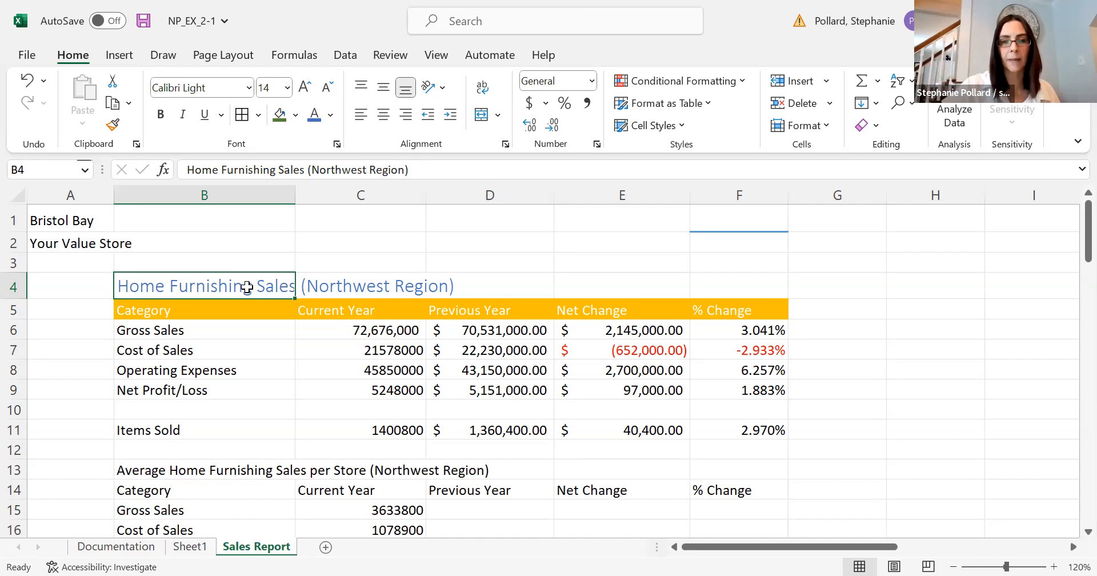
Create a cell style named Home Furnishing Style from the title in B4, and check for it among the custom cell styles.
click(679, 129)
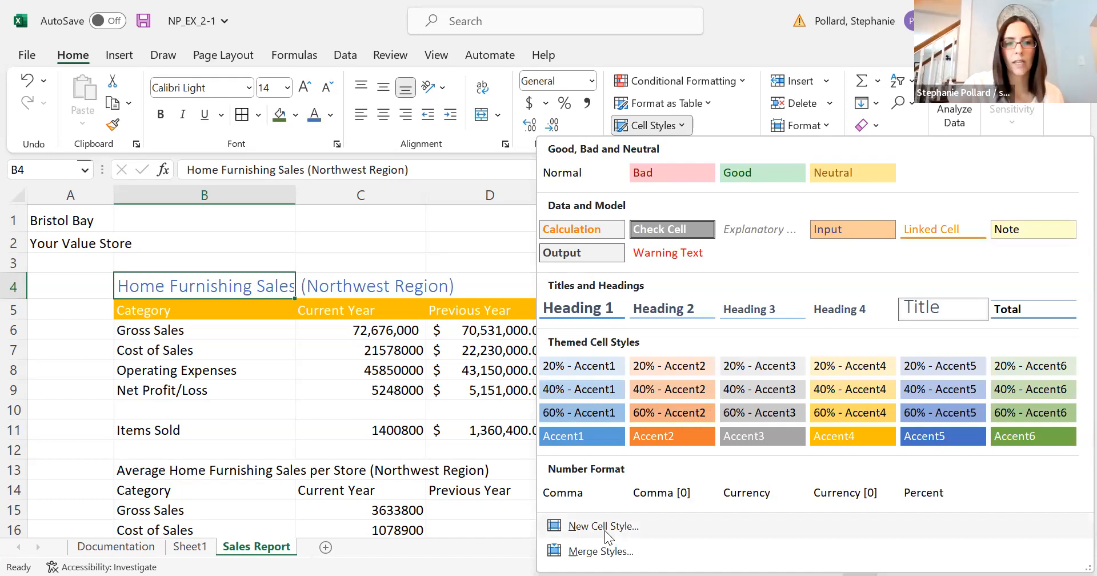
click(607, 533)
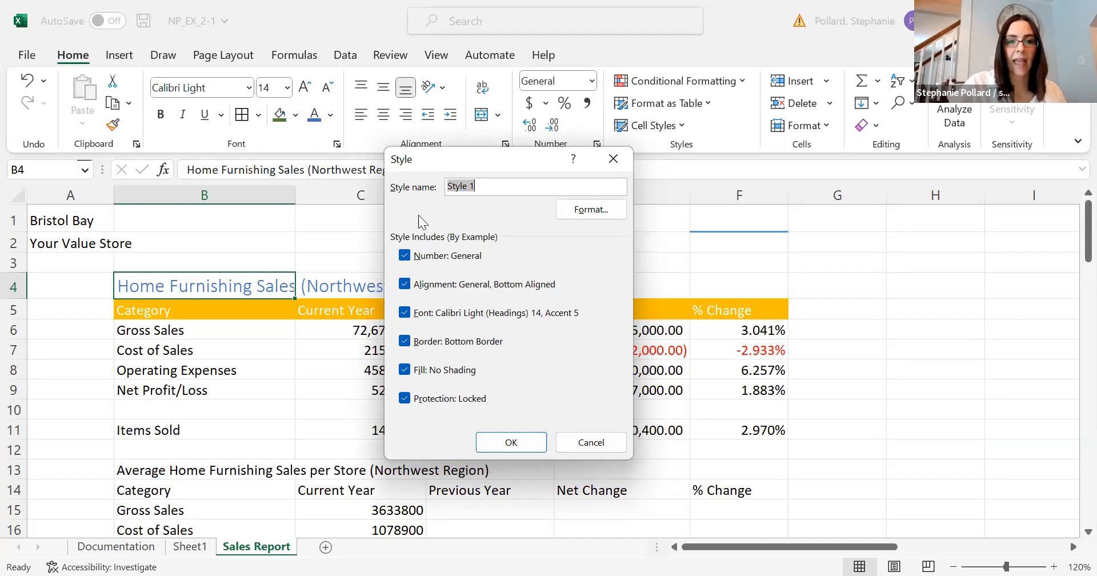
text(Home)
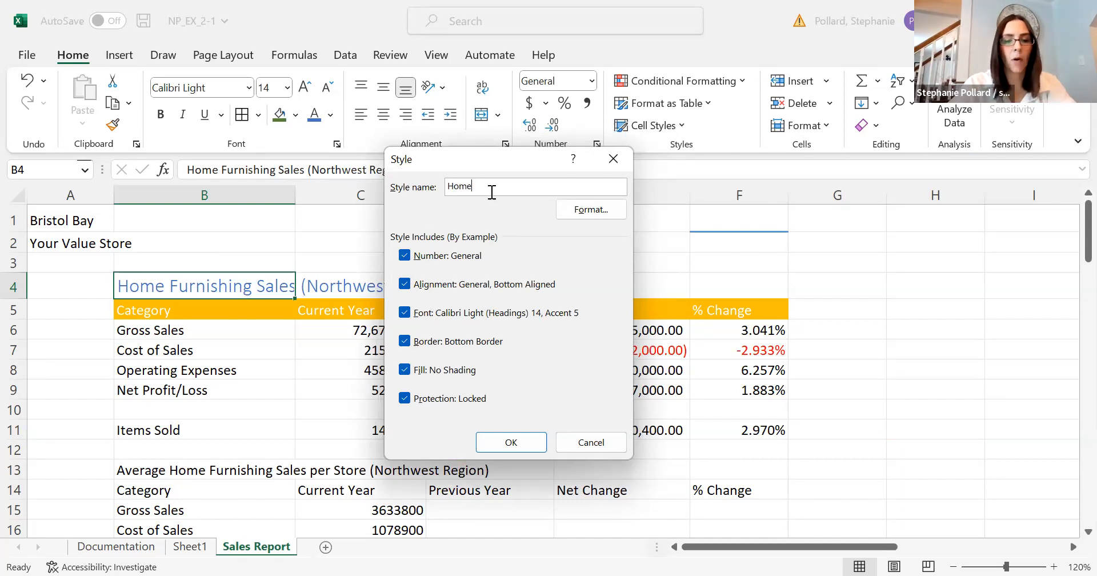
text( Furnishi)
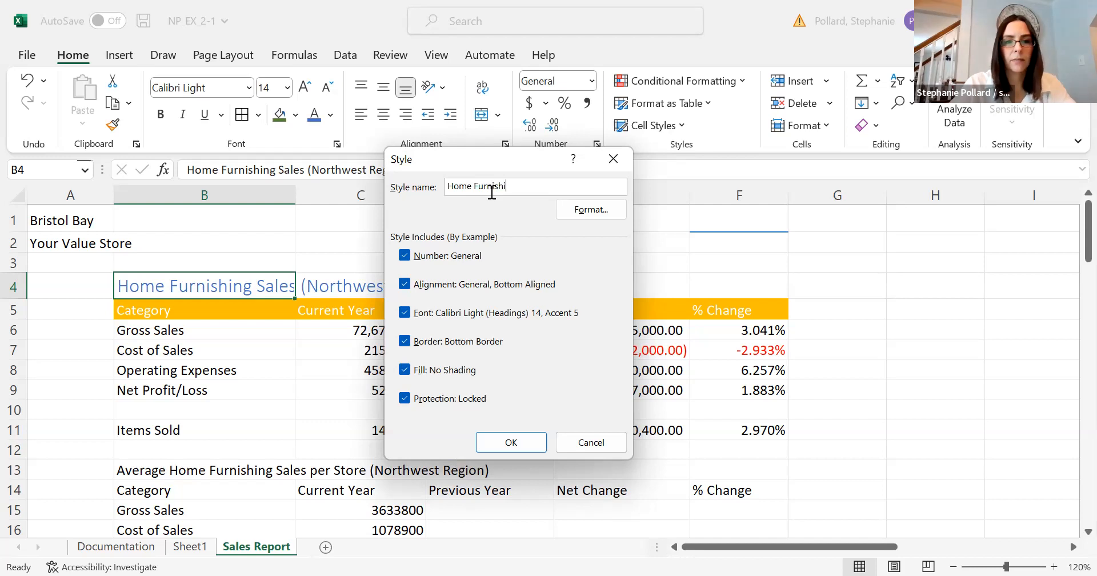
text(ng Style)
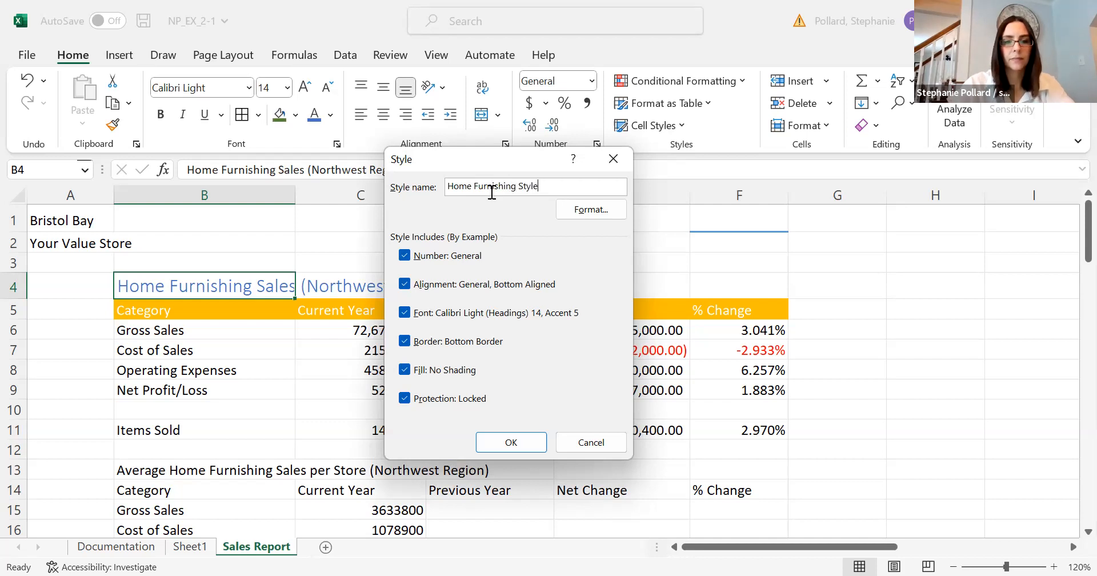
click(522, 440)
click(420, 284)
click(494, 286)
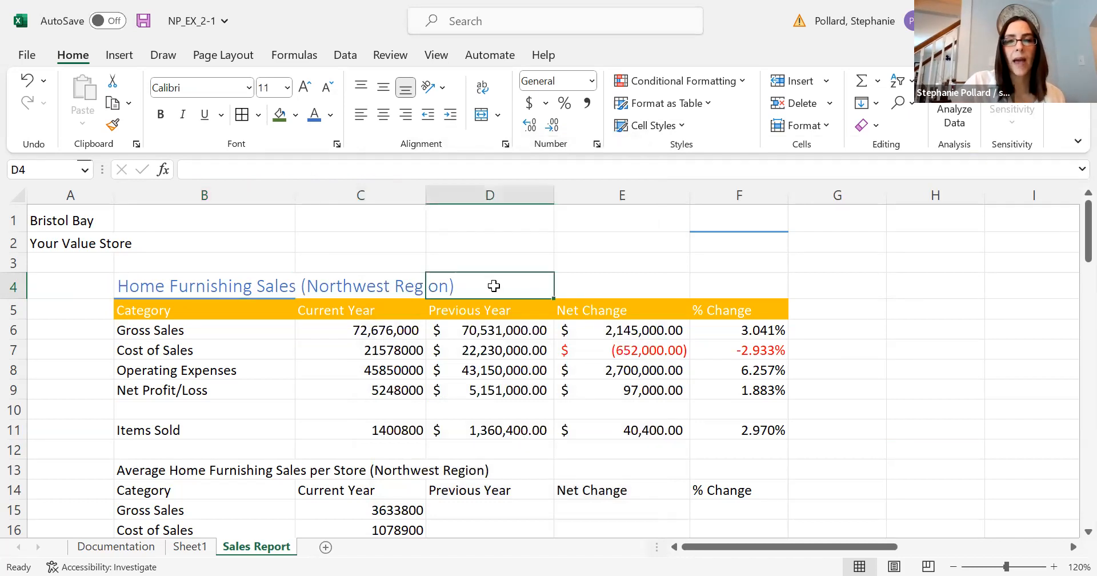
click(683, 127)
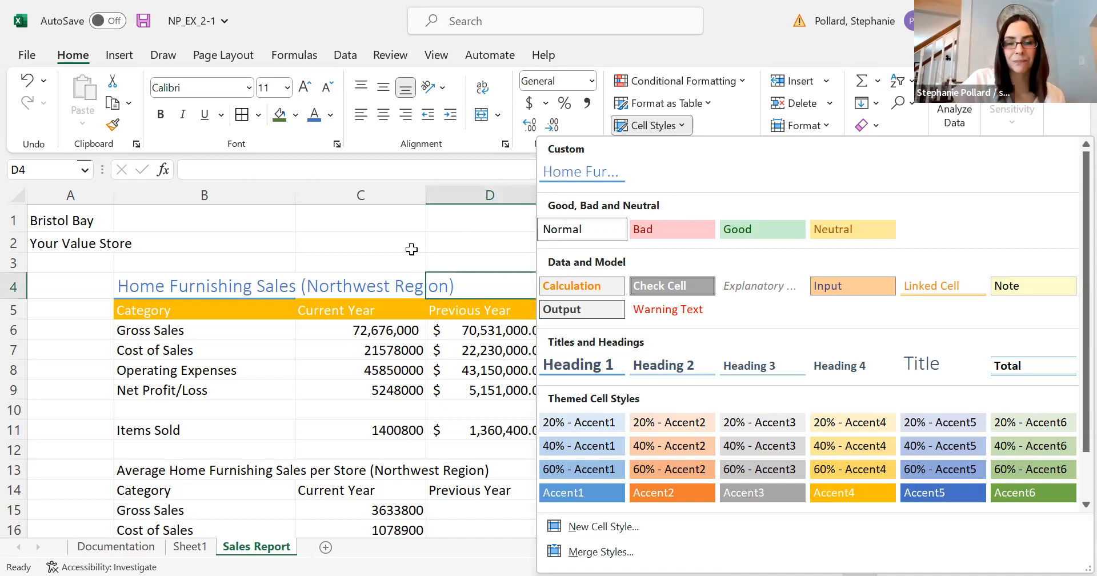
key(Escape)
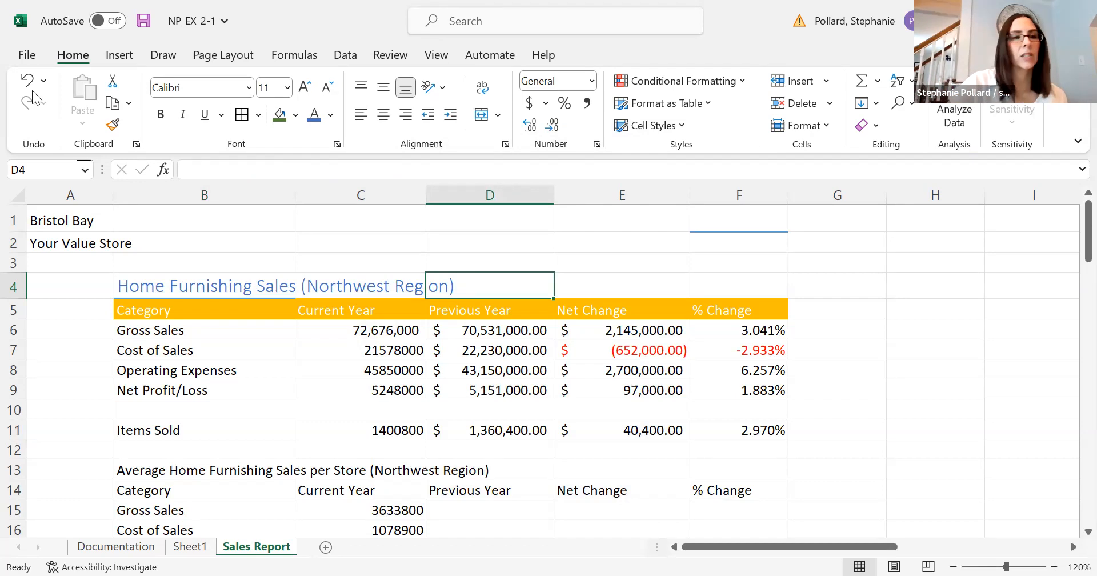
Create a new blank workbook.
click(28, 57)
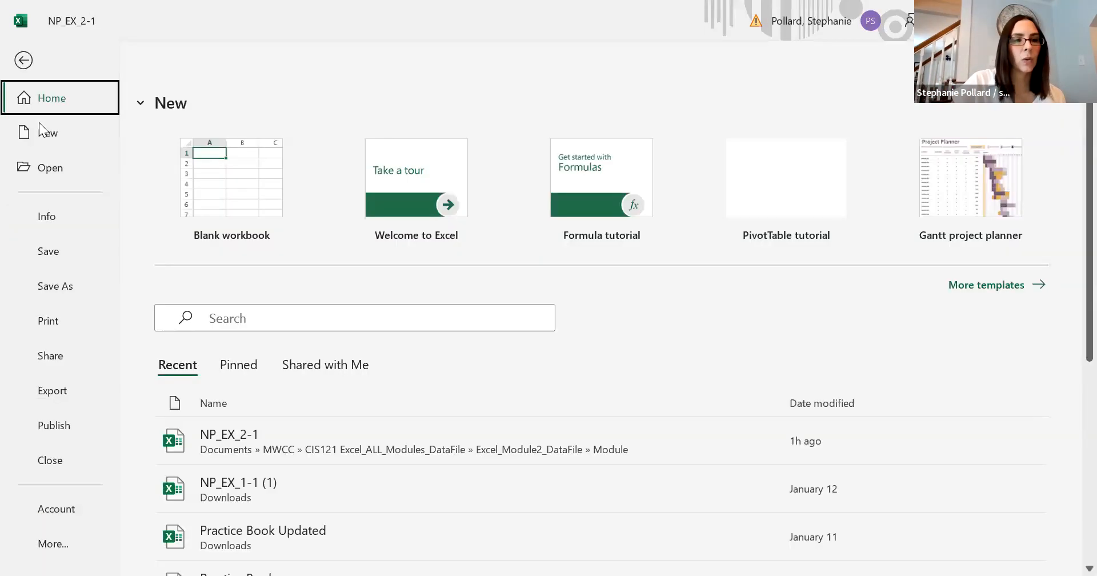
click(40, 140)
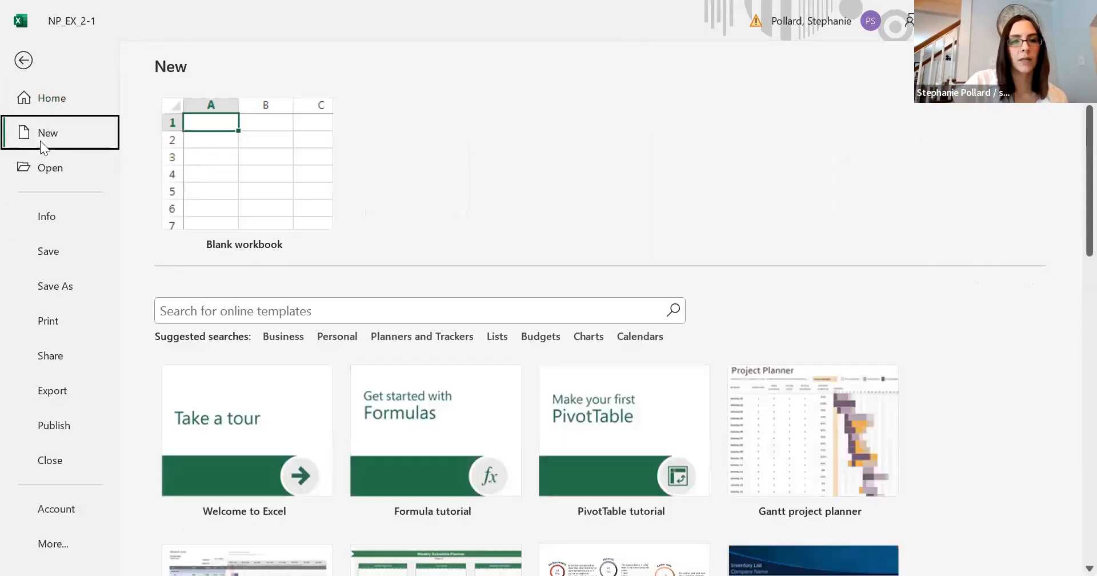
click(223, 150)
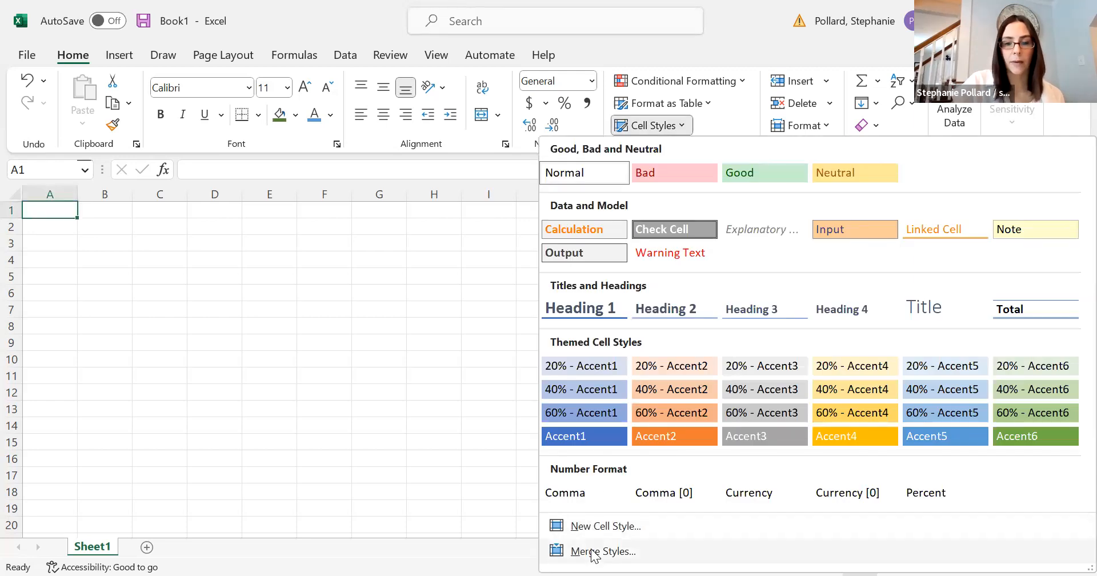
Merge the cell styles from NP_EX_2-1.xlsx into the new workbook.
click(592, 551)
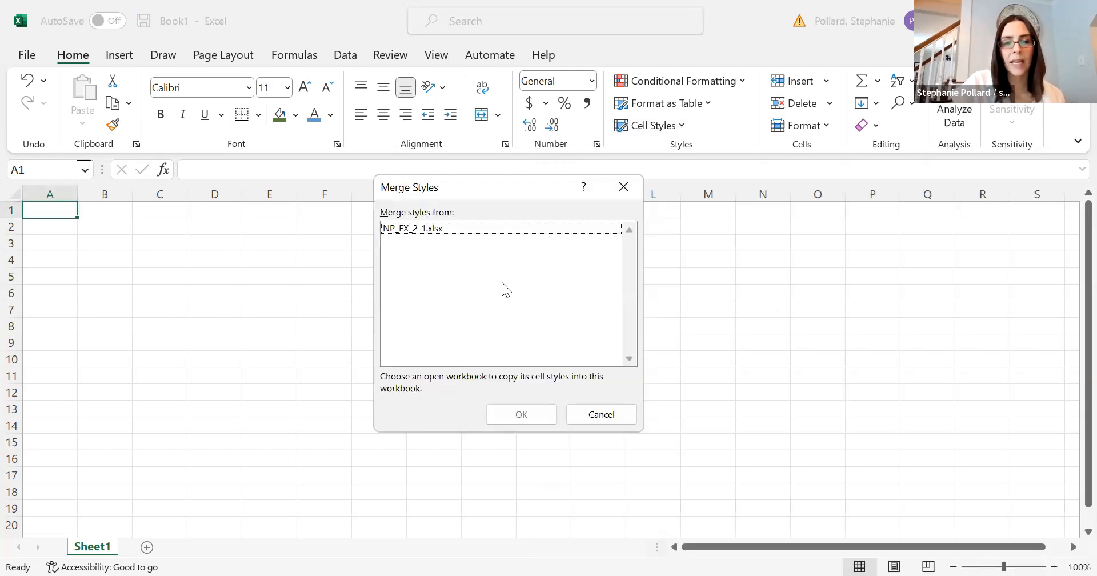
click(448, 229)
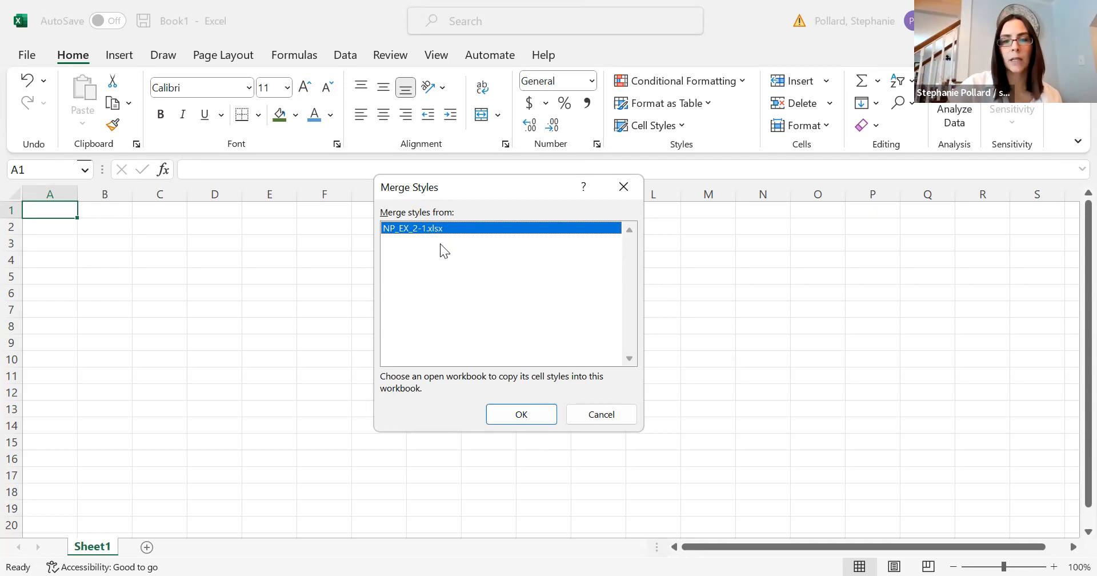
click(488, 414)
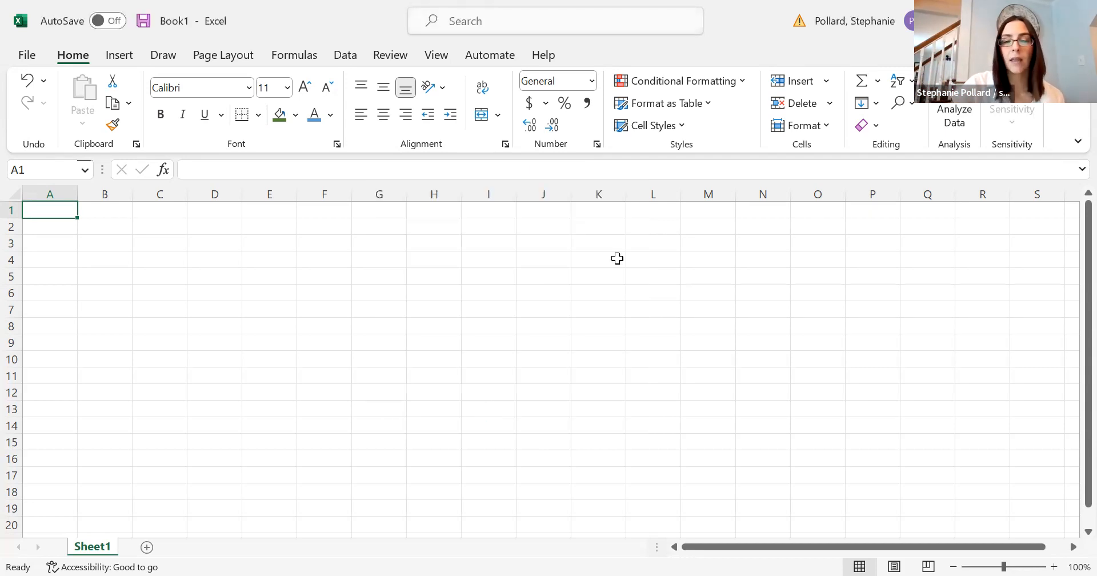
Check the new workbook's custom cell styles for the merged Home Furnishing Style.
click(685, 126)
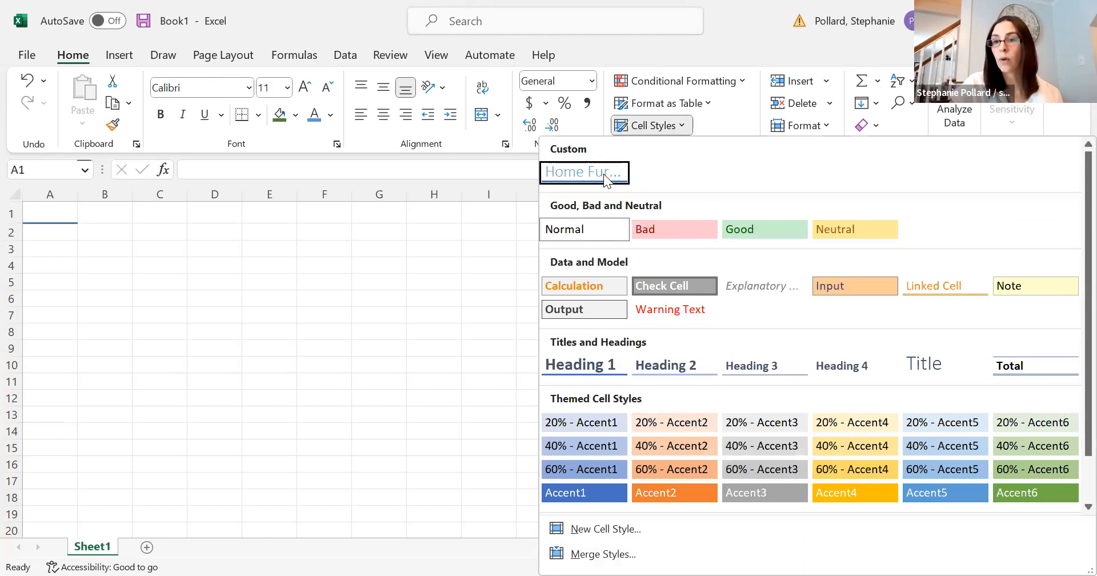
click(452, 273)
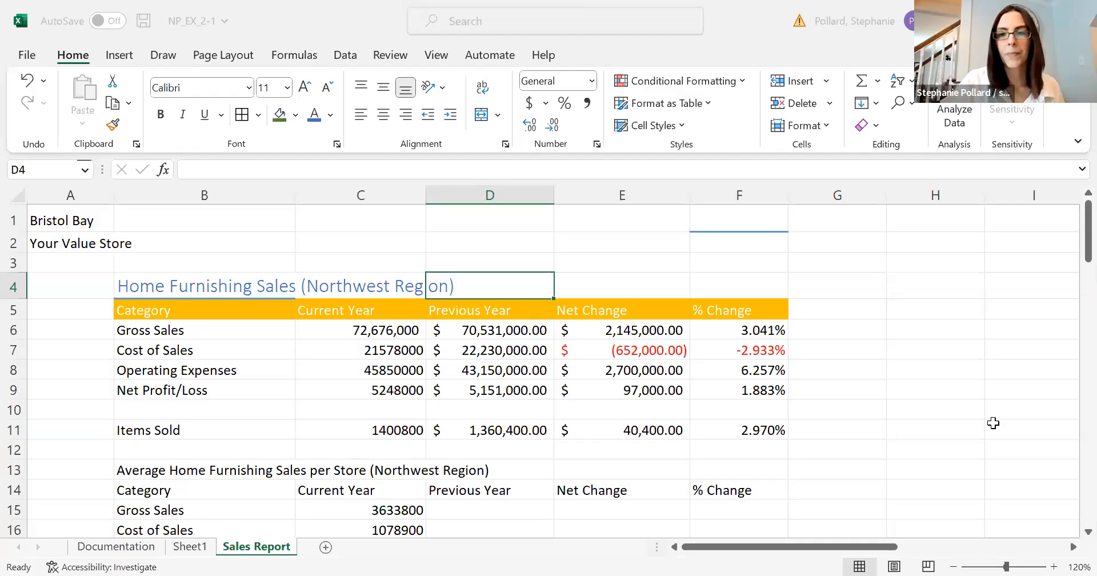
In NP_EX_2-1, copy the formatting of B4:F5 to B13:F14 on the Sales Report sheet with Format Painter.
click(993, 423)
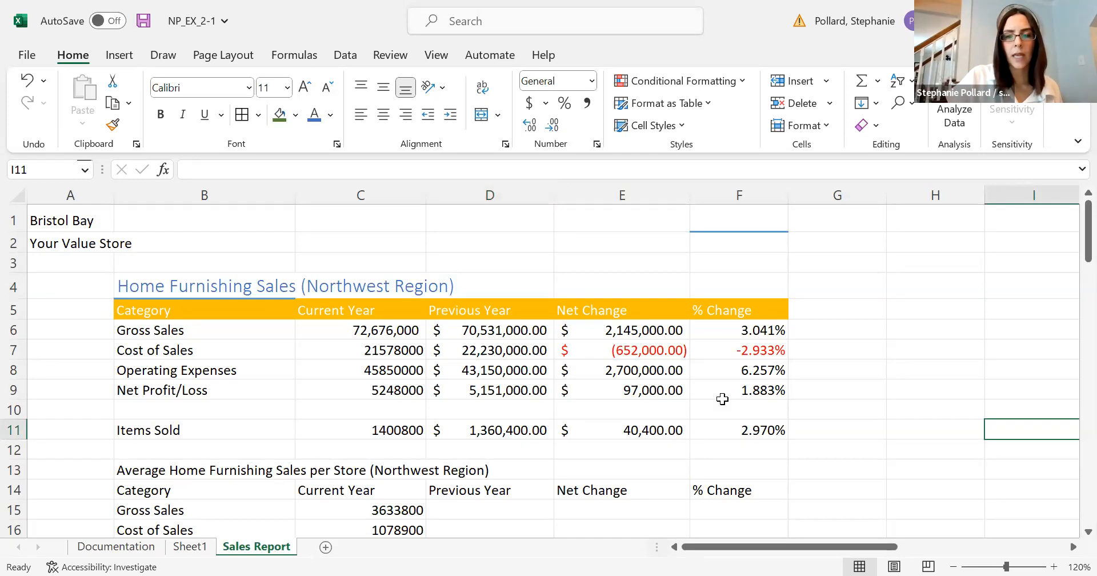
key(F2)
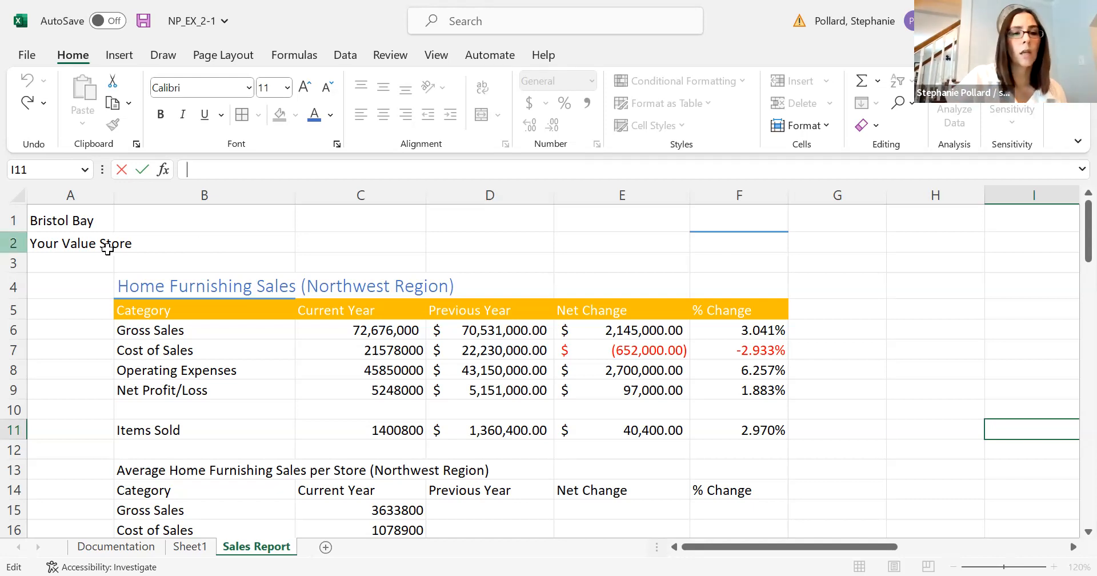
drag(155, 279, 708, 306)
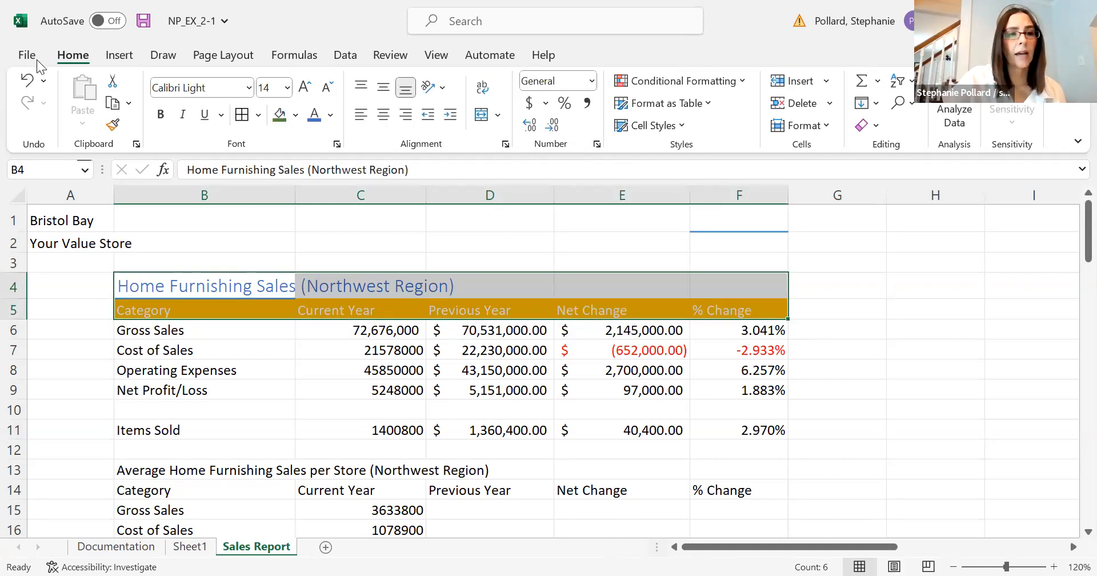
click(116, 127)
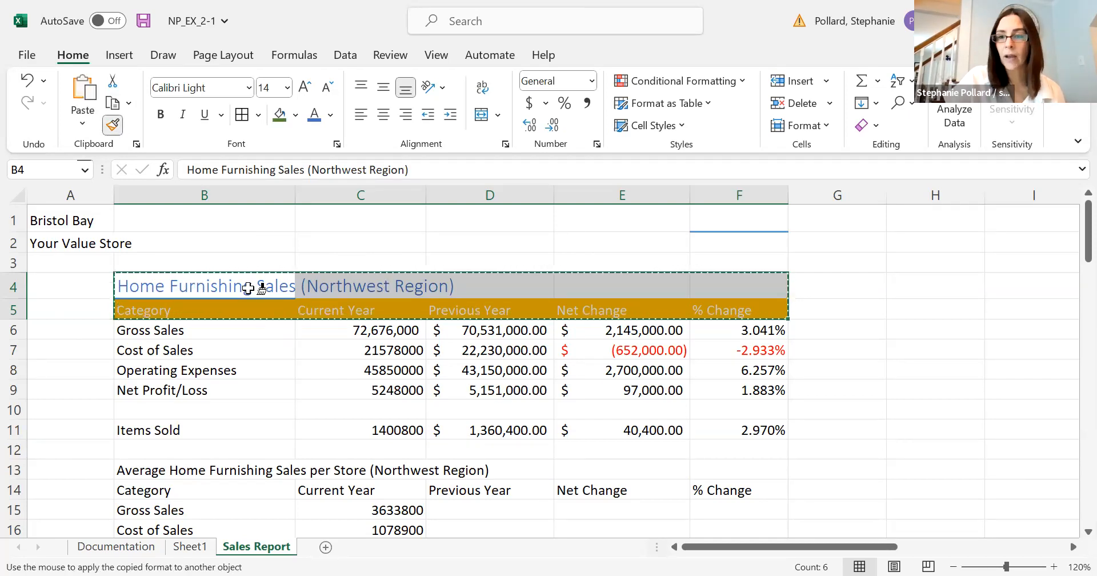
mouse_move(228, 469)
mouse_down()
mouse_move(362, 492)
mouse_move(732, 486)
mouse_up()
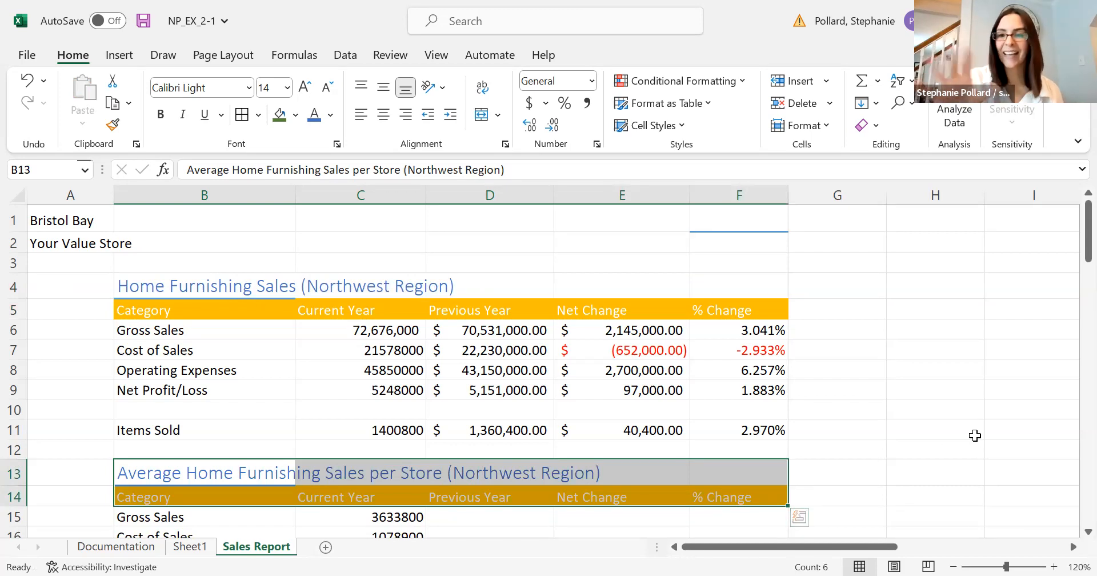
drag(1070, 244, 1072, 268)
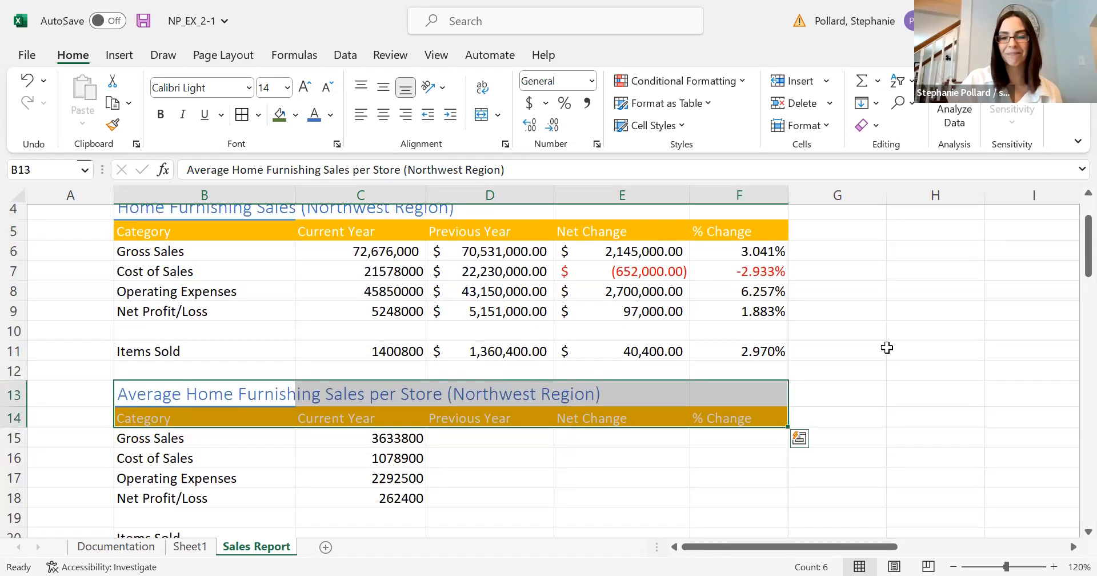
click(995, 337)
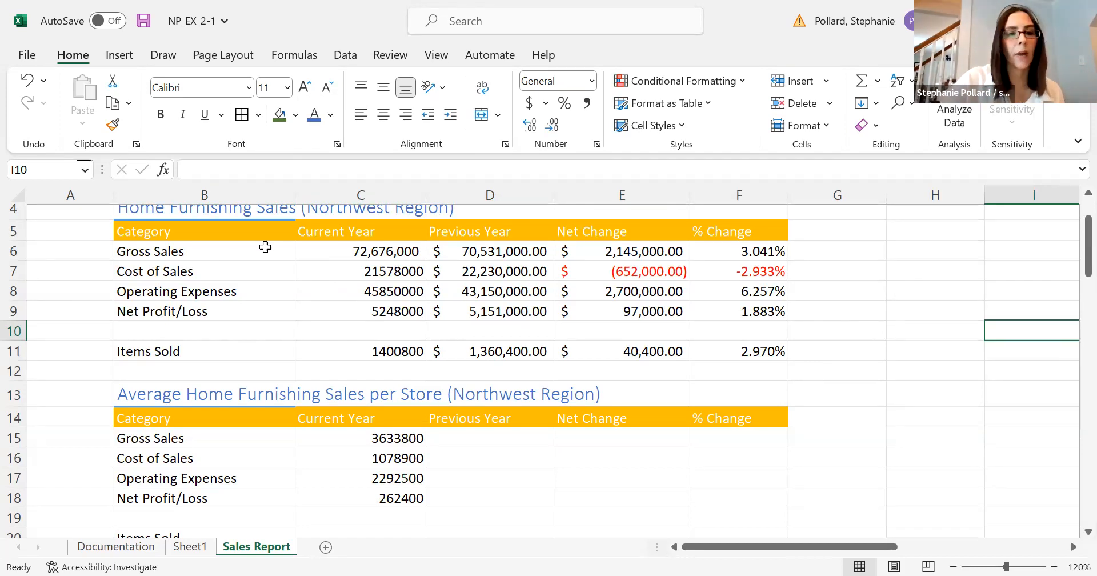
Reapply the Home Furnishing Sales heading formatting from B4:F5 to the Average Home Furnishing Sales headings in B13:F14 with Format Painter.
drag(257, 208, 709, 240)
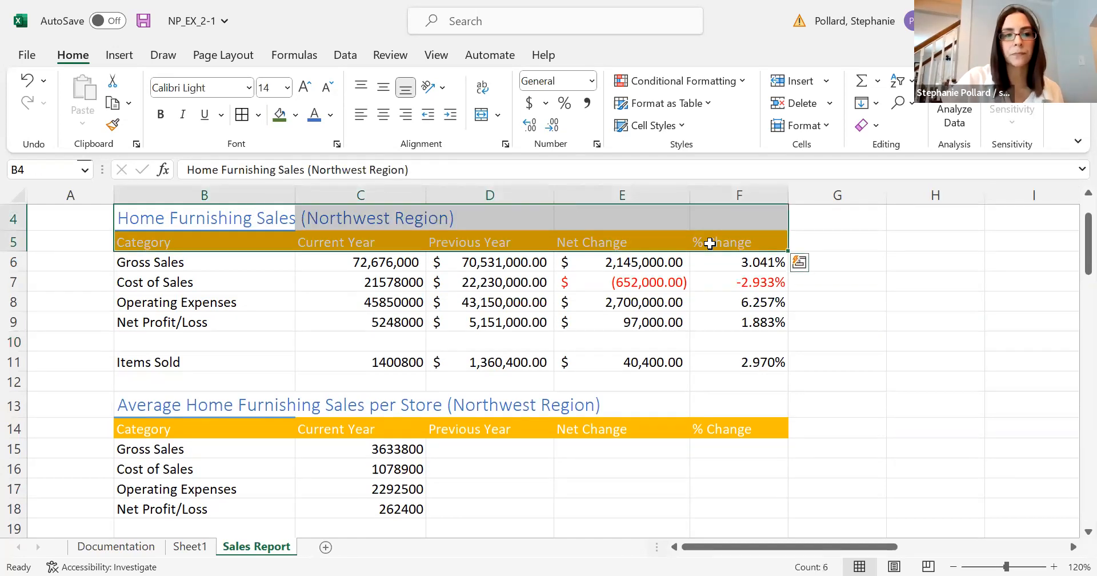
click(114, 125)
mouse_move(137, 399)
mouse_down()
mouse_move(595, 450)
mouse_move(703, 426)
mouse_up()
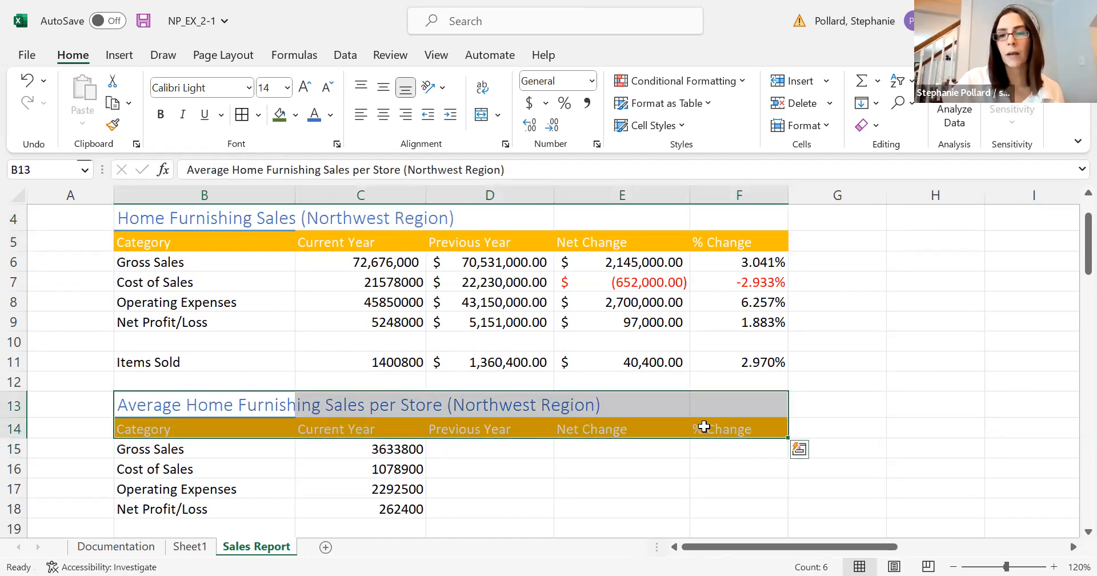
click(867, 393)
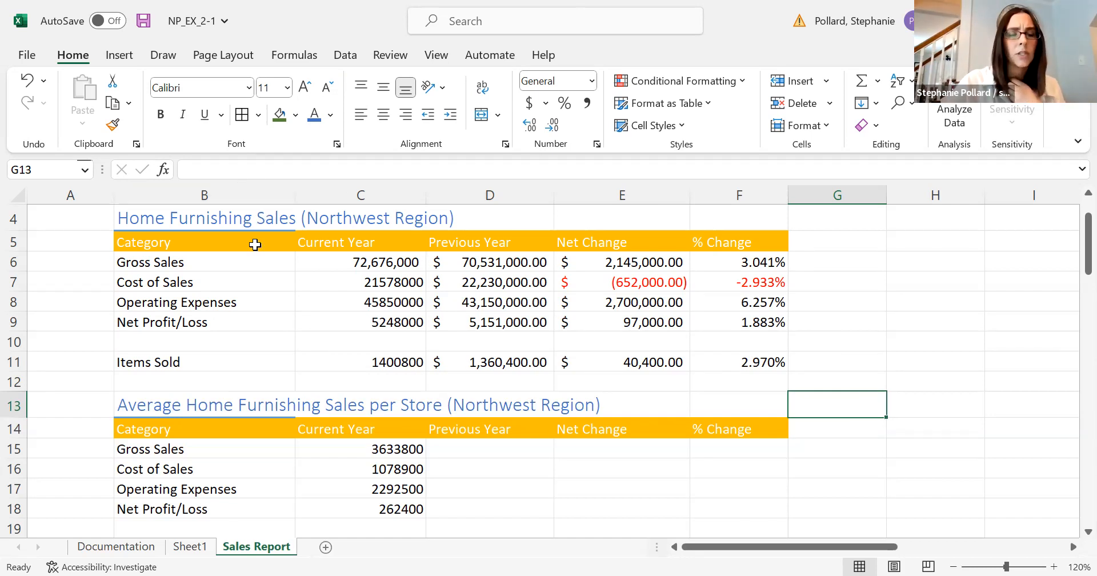
Copy the headings in B4:F5 and review the paste options available for B13:F14 without pasting.
drag(238, 220, 706, 234)
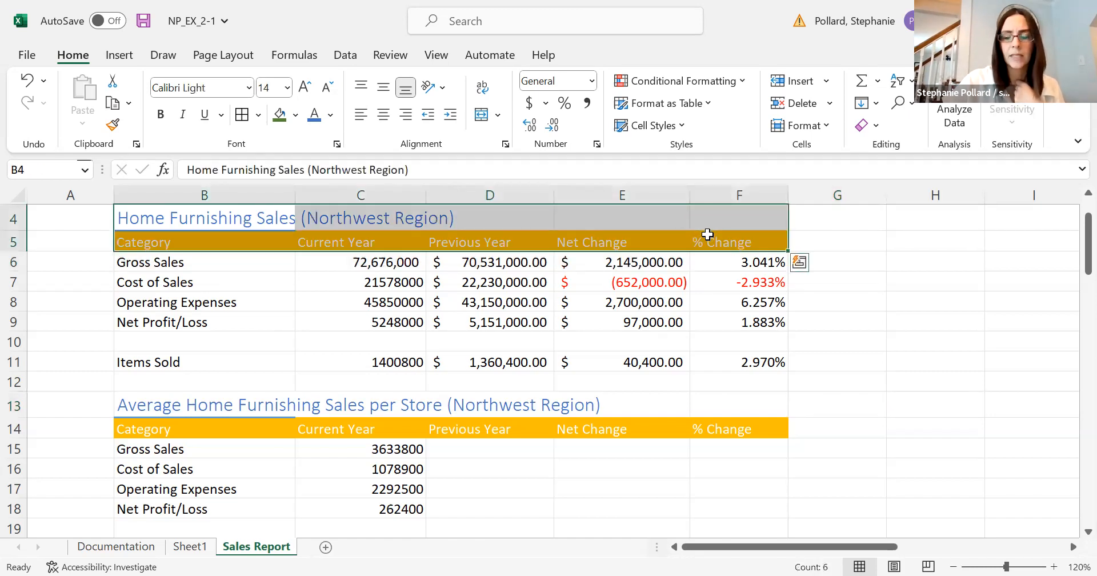
right_click(707, 234)
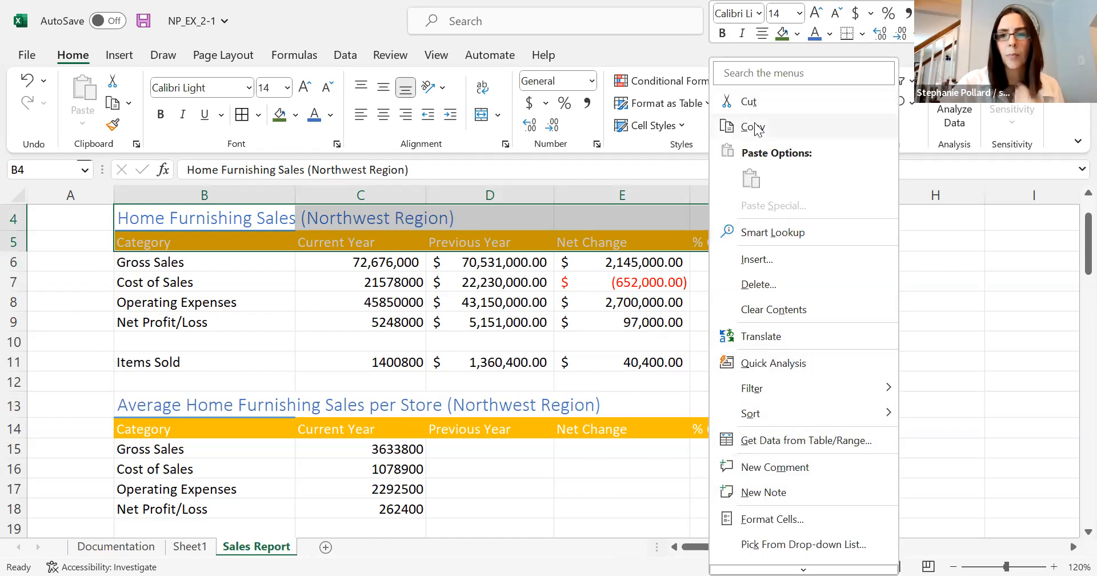
key(c)
drag(280, 407, 709, 428)
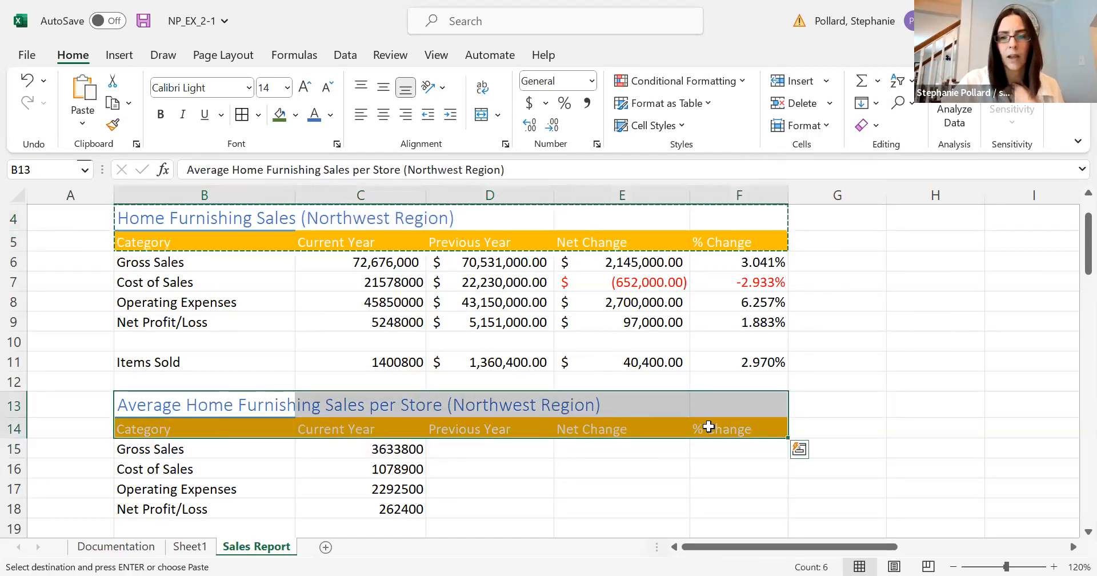
right_click(708, 426)
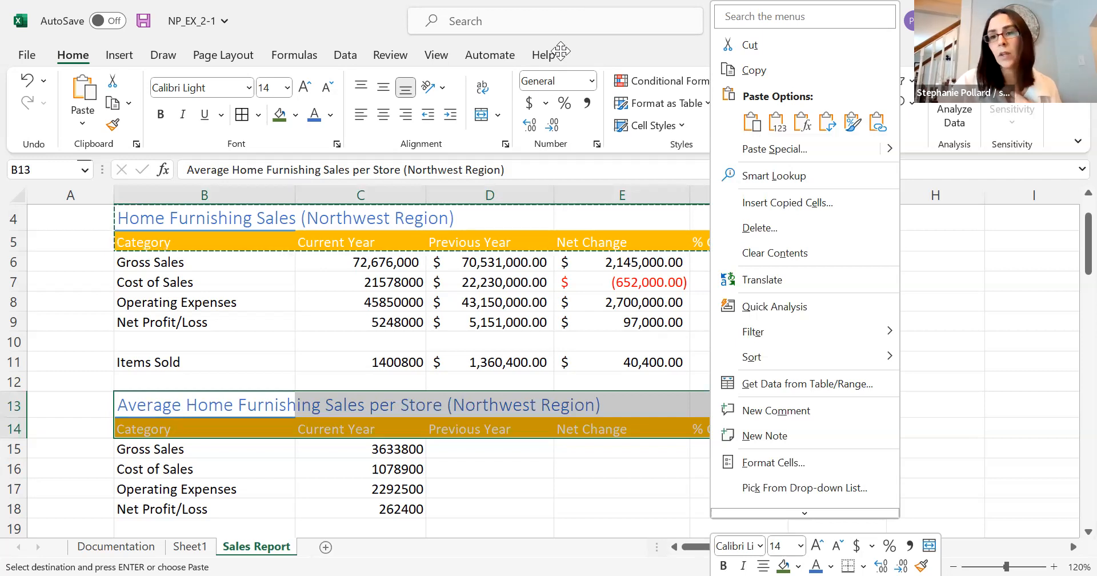
double_click(620, 379)
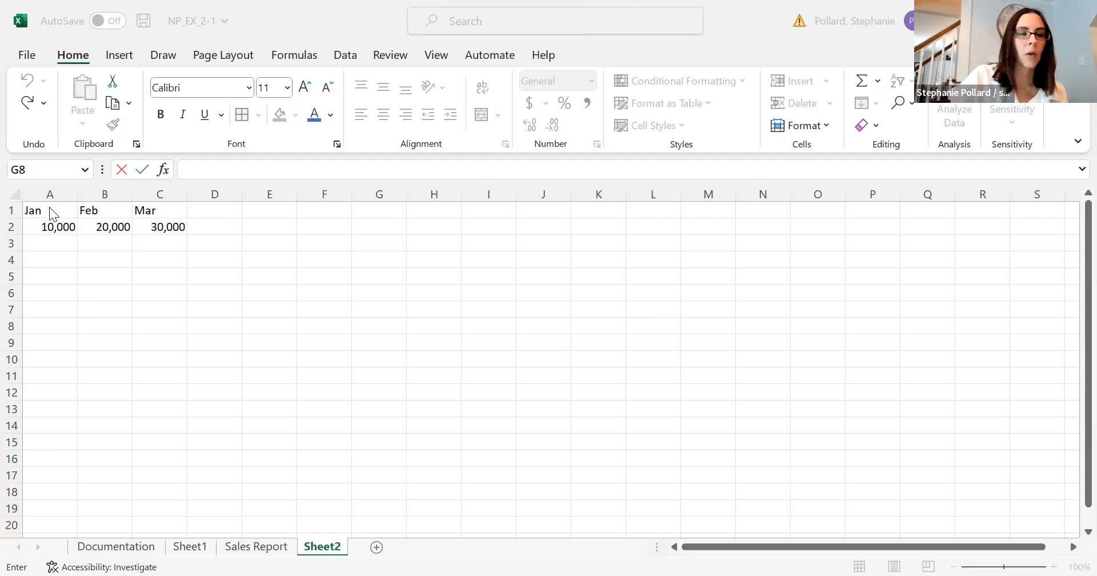
On Sheet2, copy the month table in A1:C2 and paste it transposed starting at E1.
drag(54, 215, 157, 224)
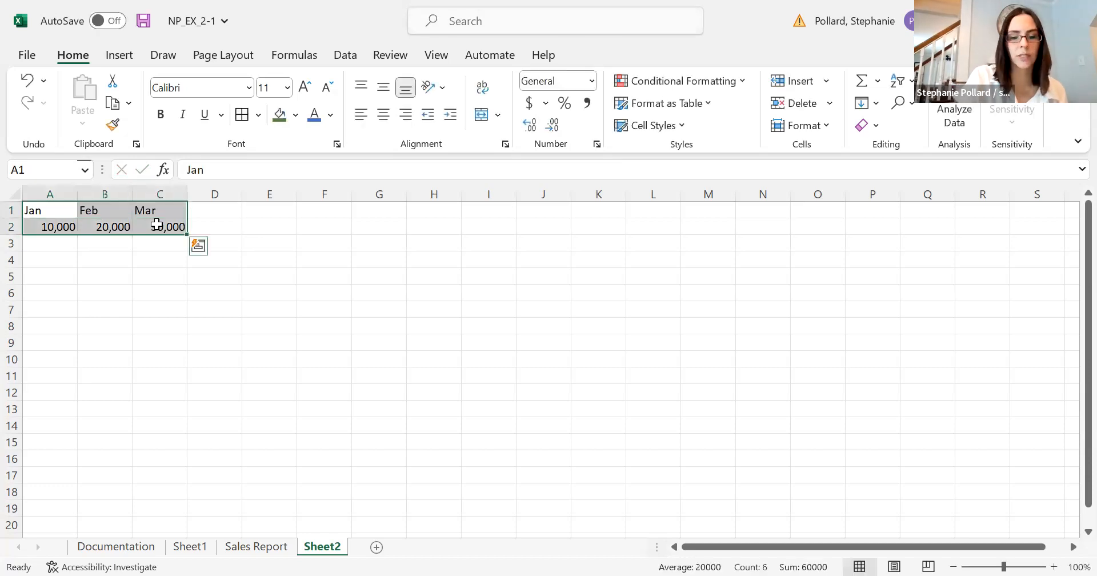
key(ctrl+c)
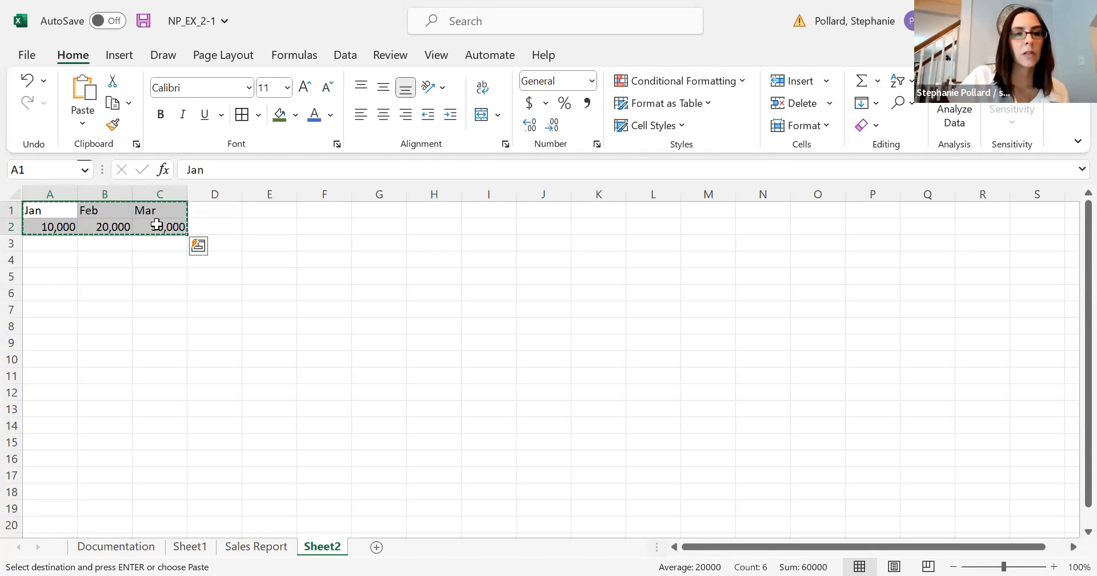
right_click(160, 230)
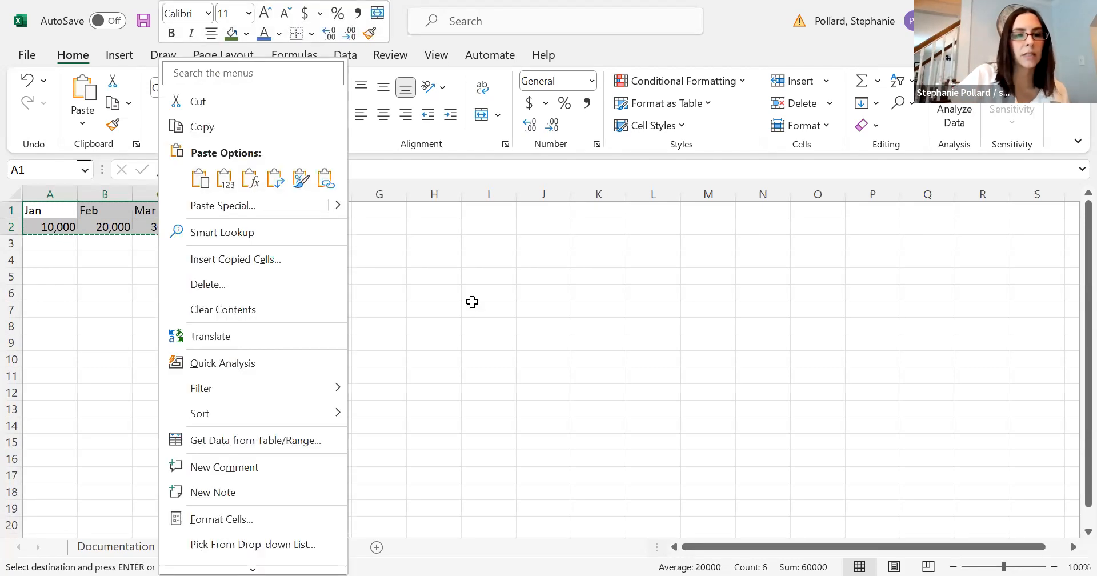
key(Escape)
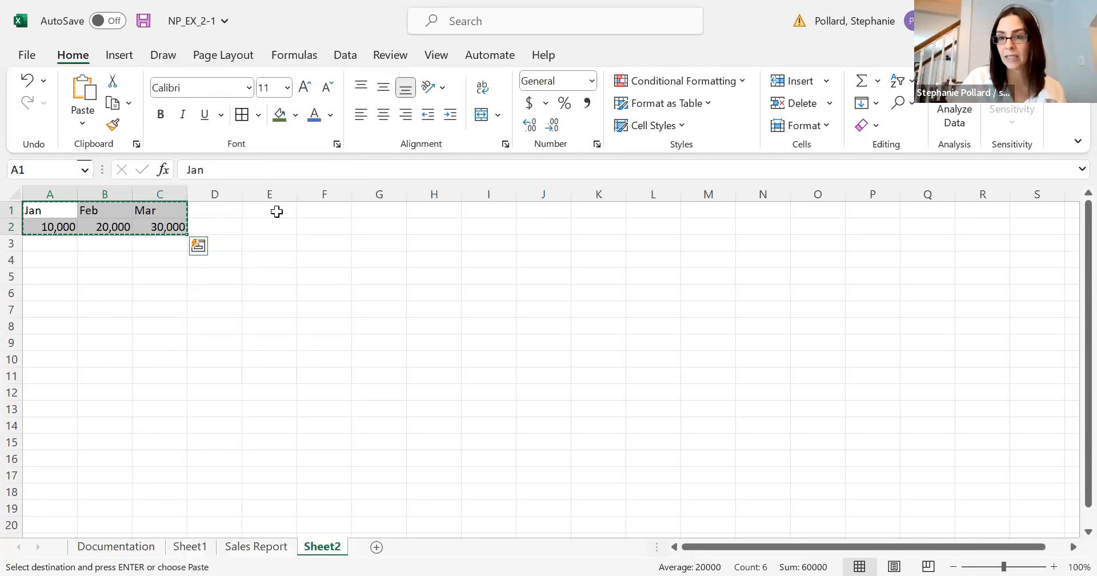
drag(277, 211, 394, 237)
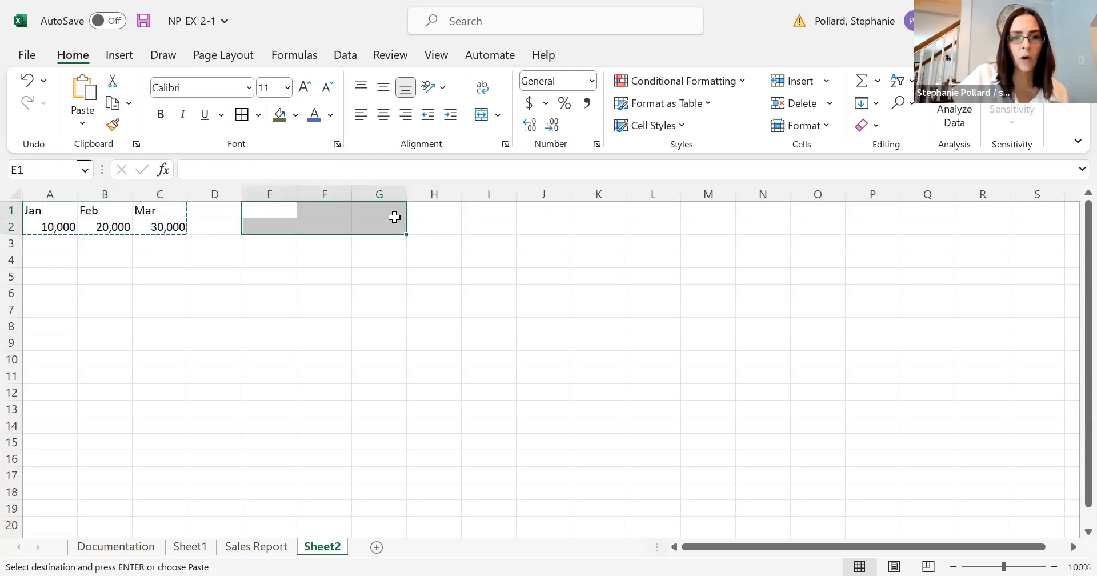
right_click(399, 224)
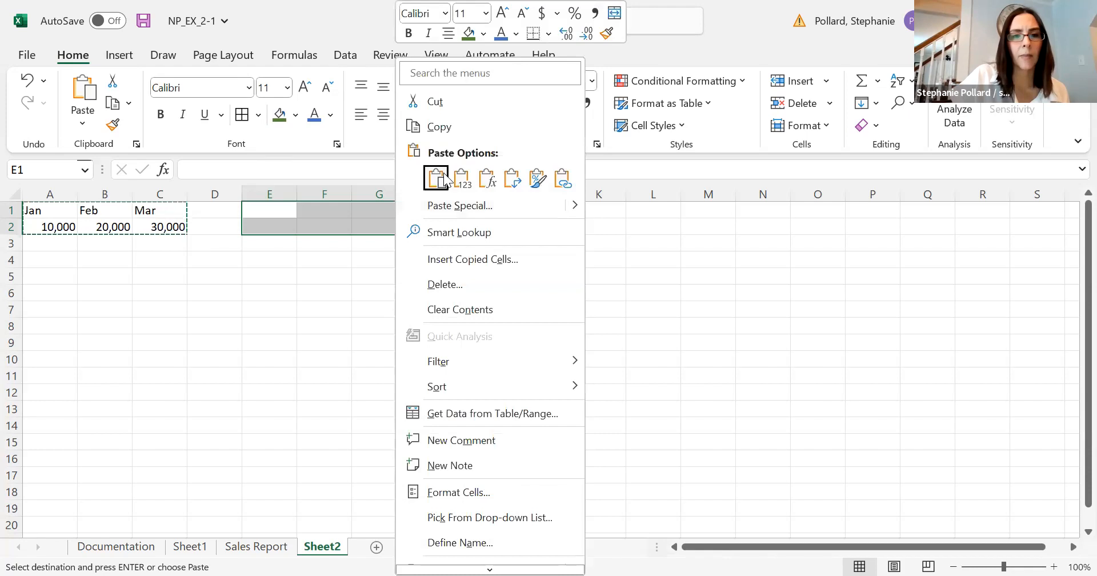
click(436, 178)
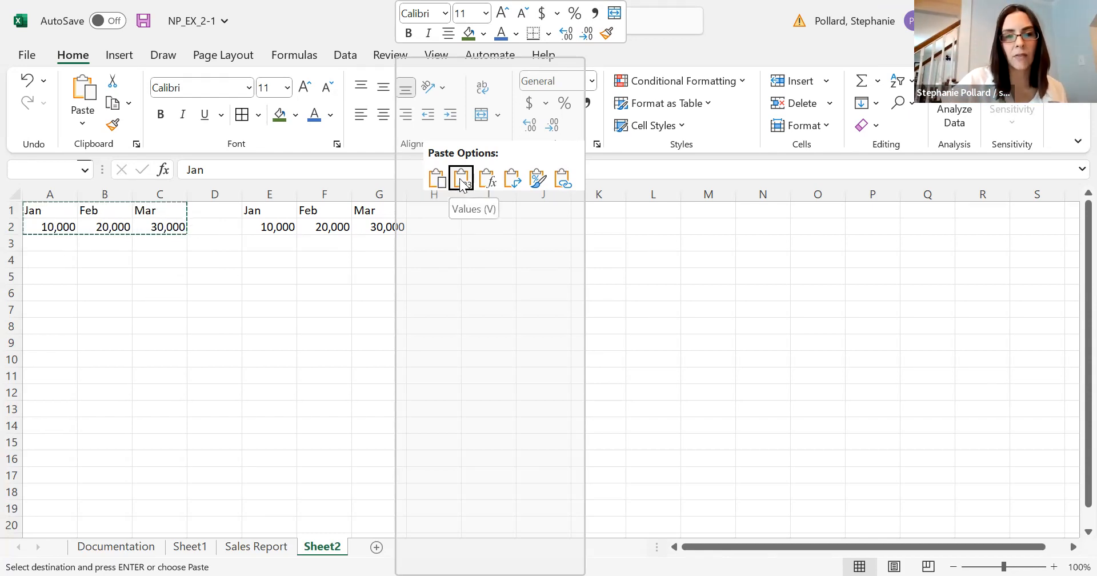
click(512, 181)
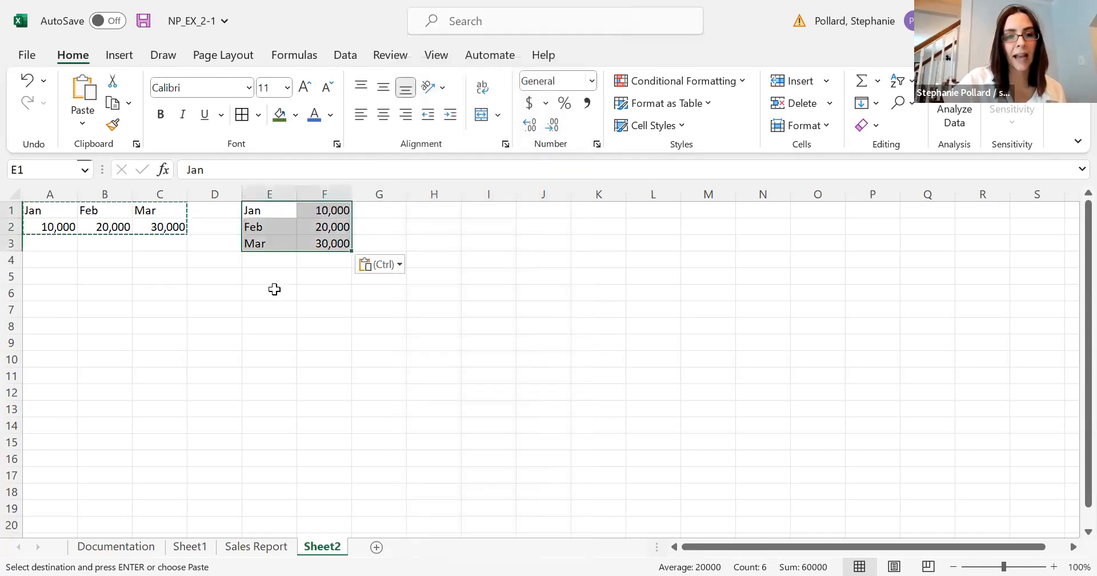
click(274, 289)
key(BackSpace)
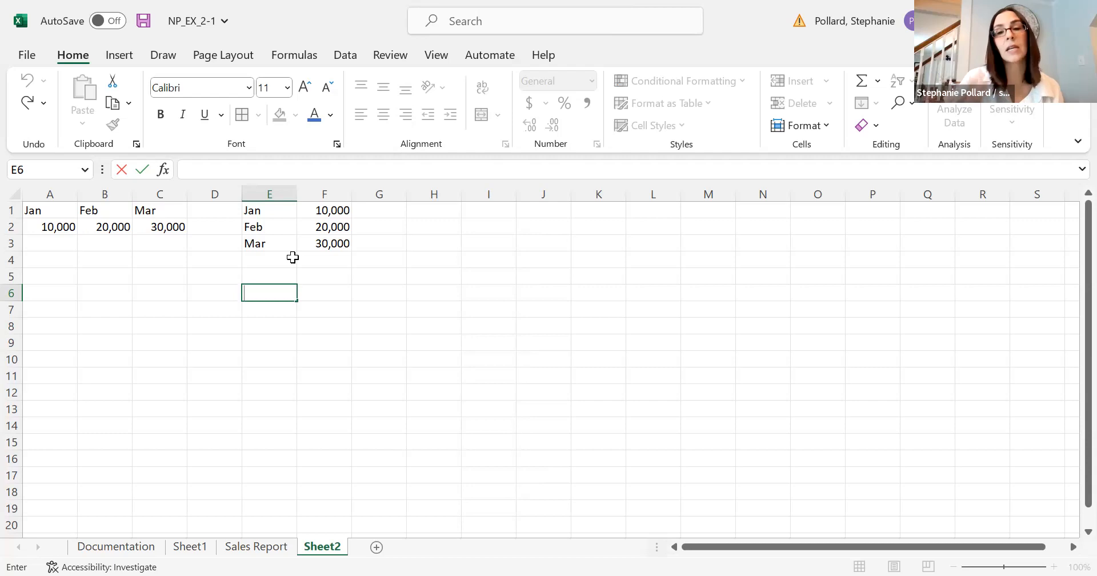
Copy A1:C2 again and explore the Paste Special operations, Transpose and Skip blanks options for H1:J4, closing the dialog without pasting.
drag(68, 212, 153, 229)
key(ctrl+c)
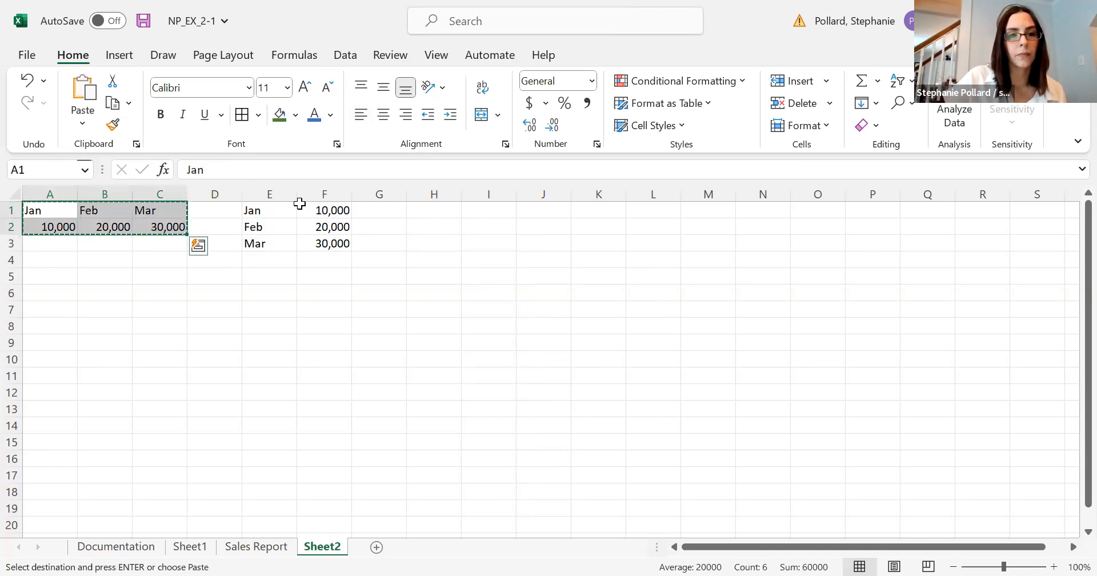
drag(436, 214, 524, 261)
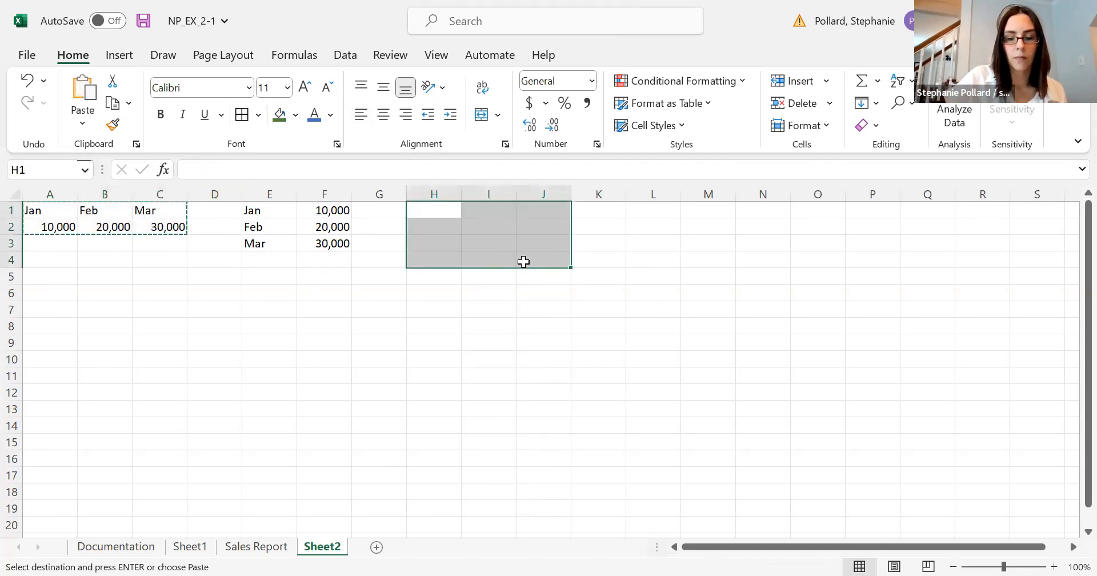
right_click(523, 261)
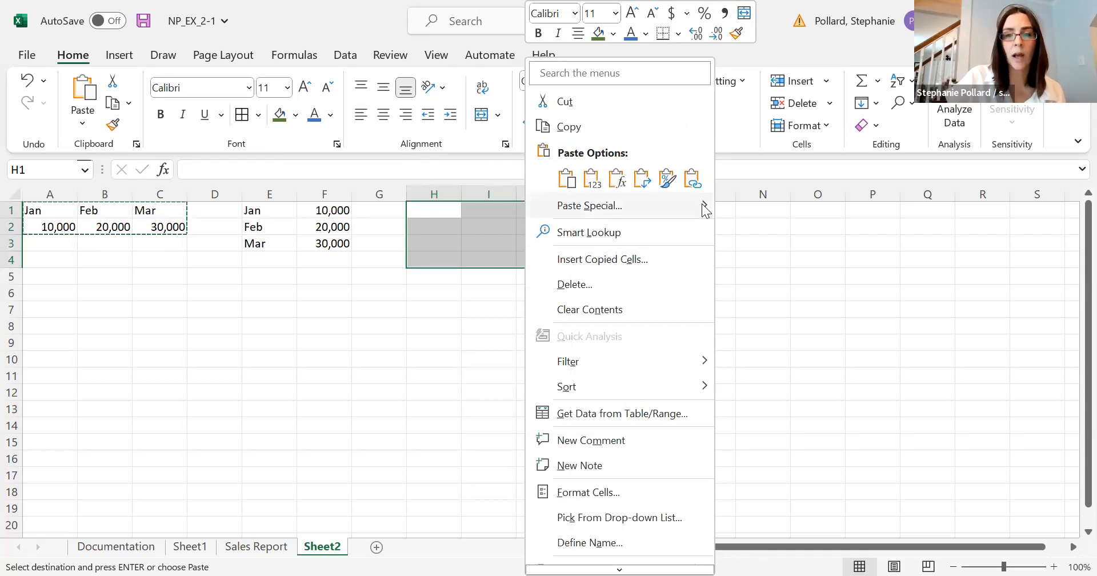
click(657, 206)
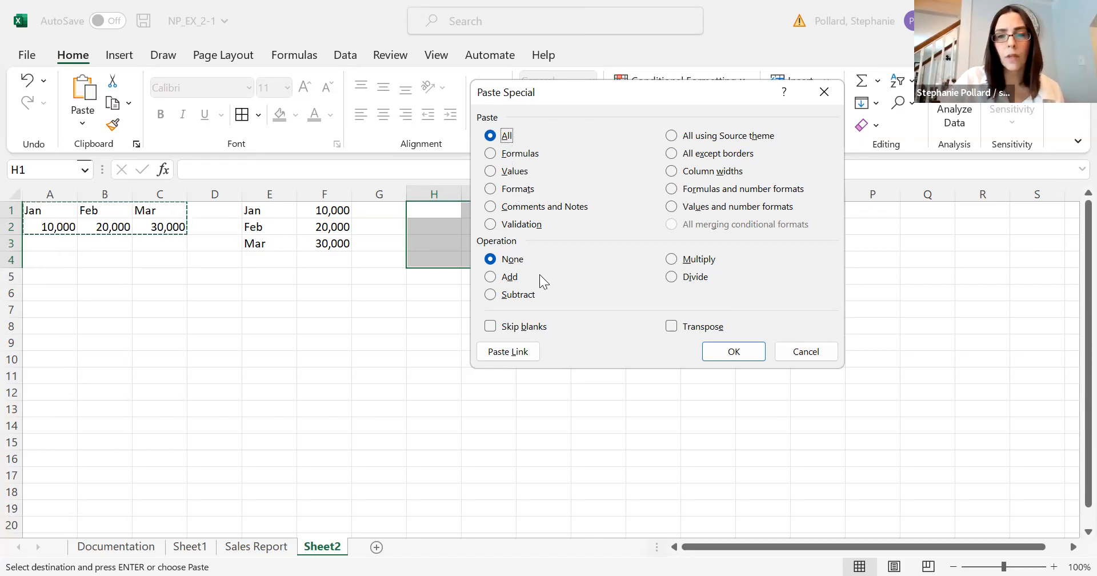
click(495, 277)
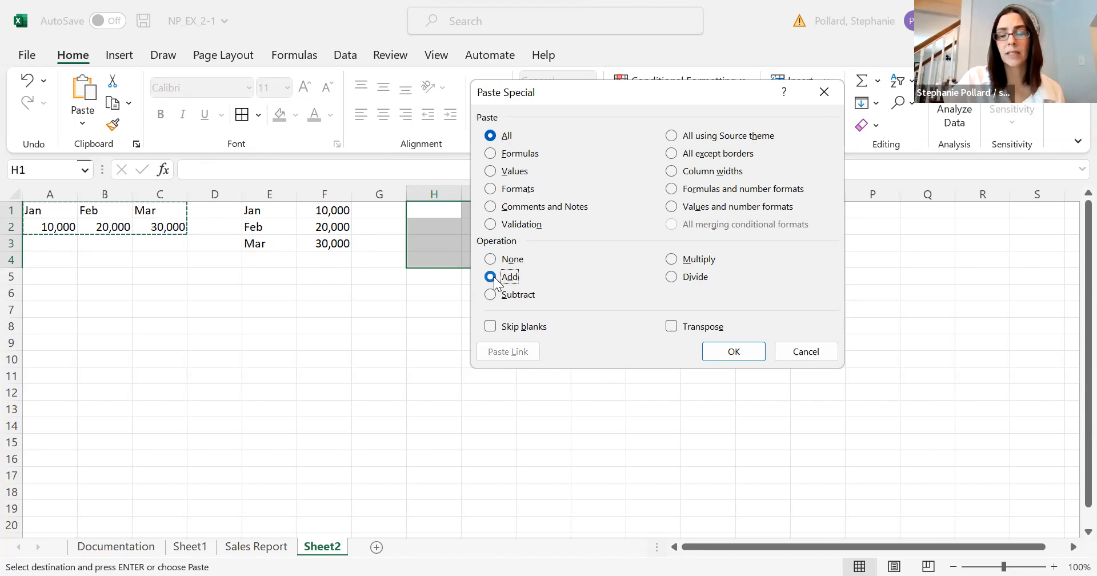
click(492, 299)
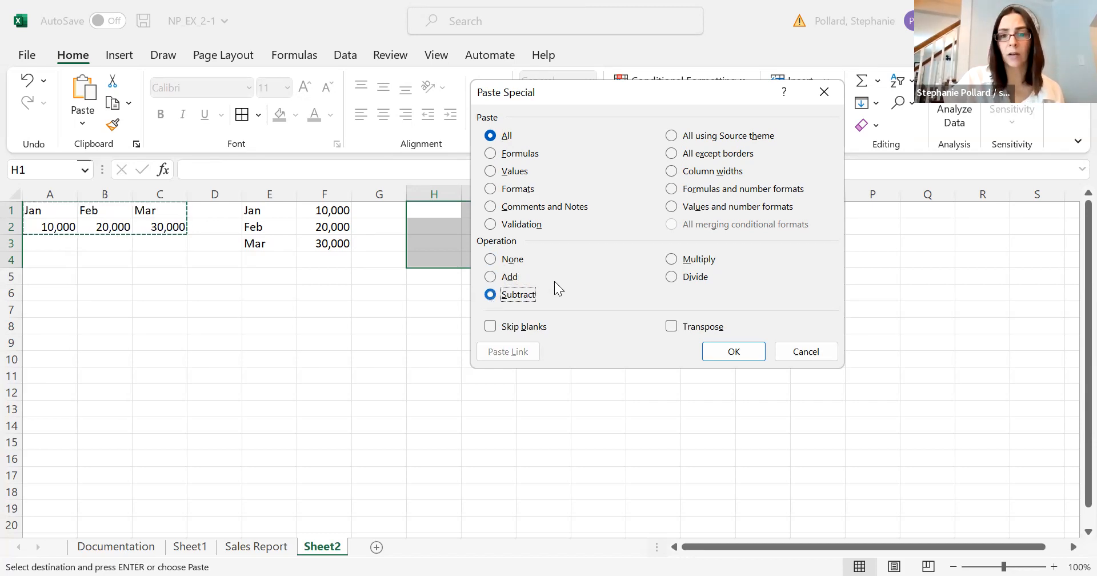
click(672, 264)
click(673, 276)
click(672, 326)
click(490, 327)
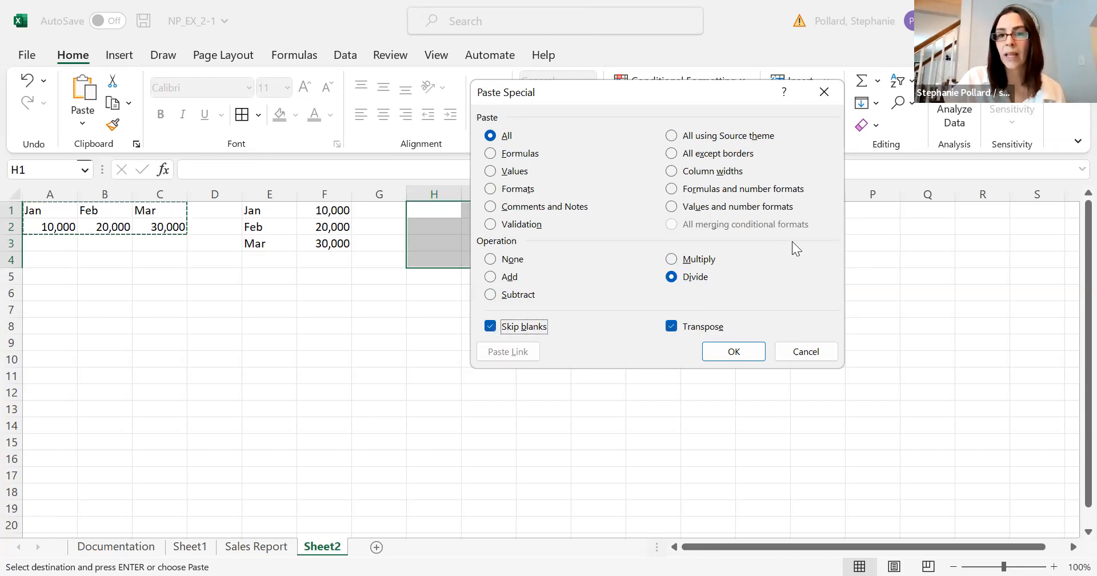
click(824, 94)
click(658, 310)
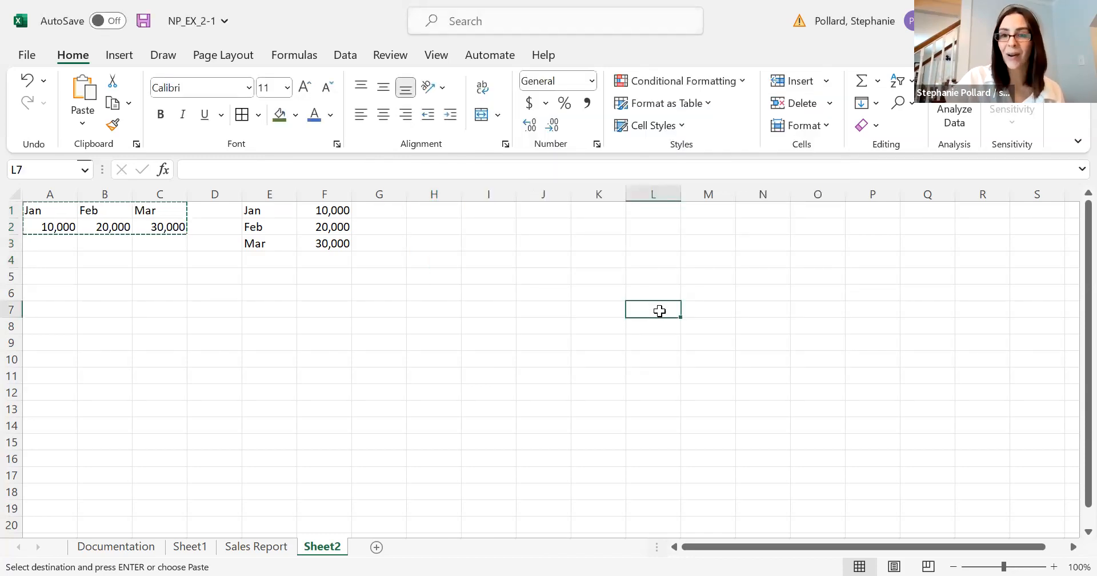